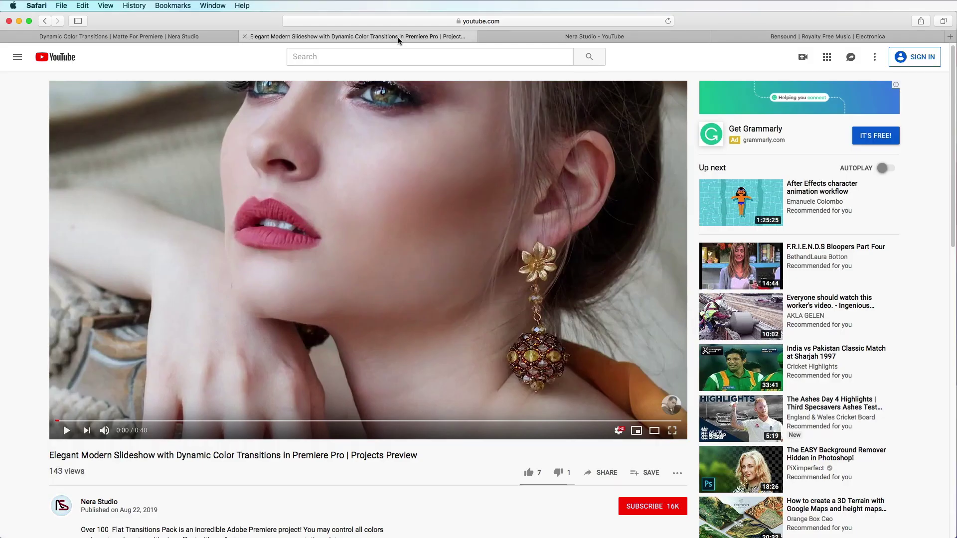
# Step: Play the Elegant Modern Slideshow preview video on YouTube and pause it near the end
pyautogui.click(396, 37)
pyautogui.click(582, 322)
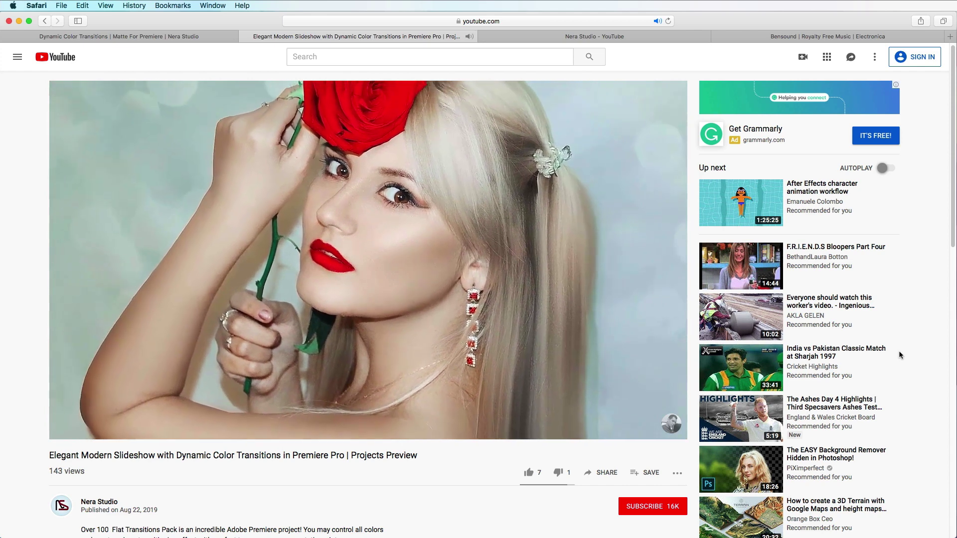
pyautogui.click(470, 256)
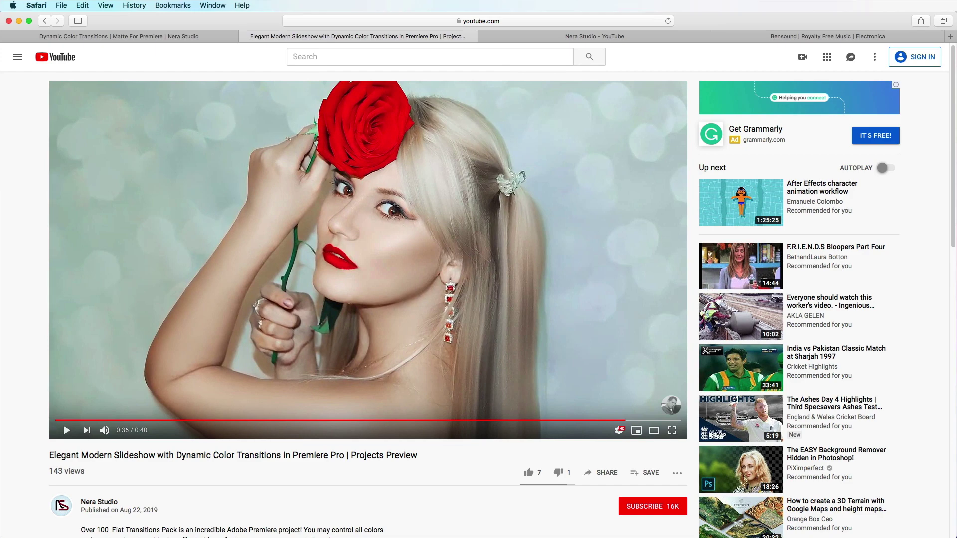
# Step: Switch to Finder and collapse the 4k dinamic color premiere slider project folder on the Desktop
pyautogui.press('super+Tab')
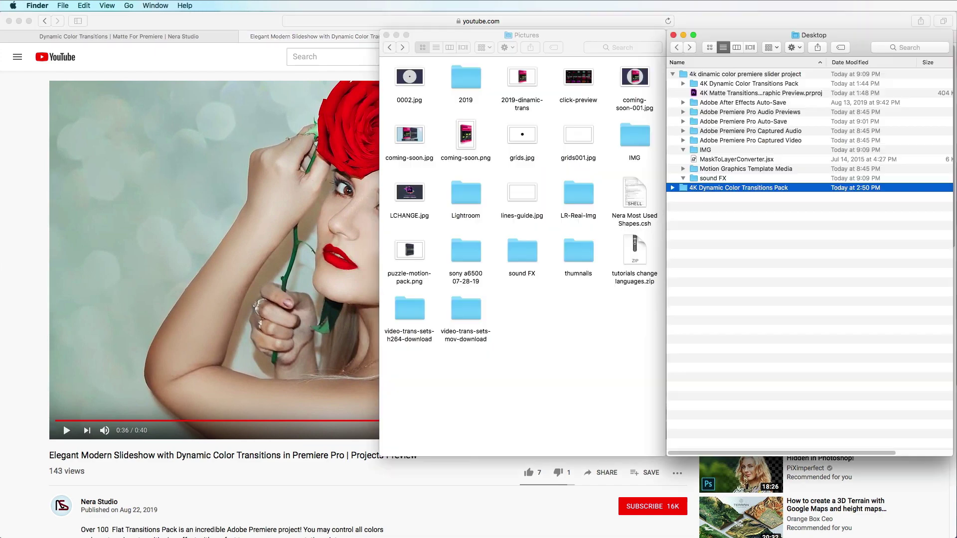
pyautogui.click(672, 74)
pyautogui.click(747, 139)
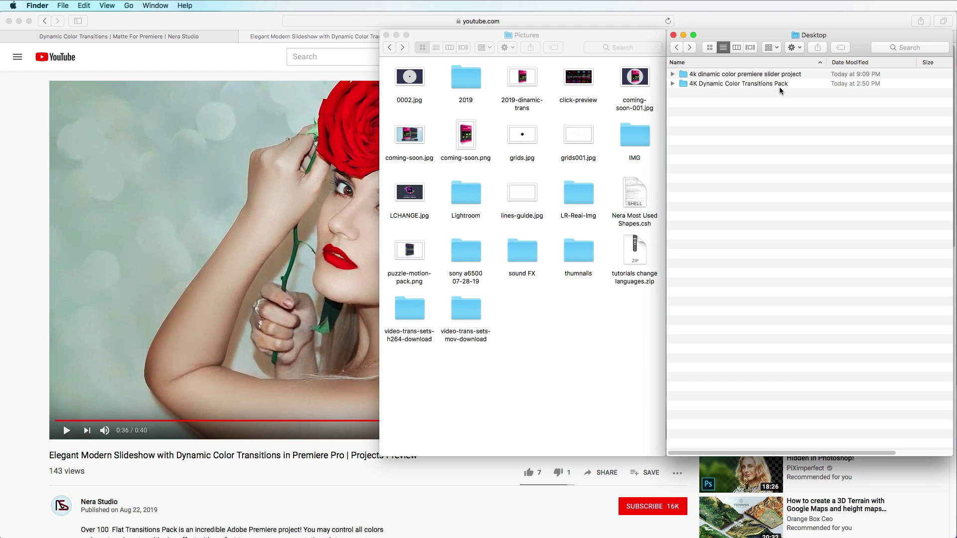
# Step: Switch back to Safari and view the list of videos on the Nera Studio YouTube channel
pyautogui.click(568, 514)
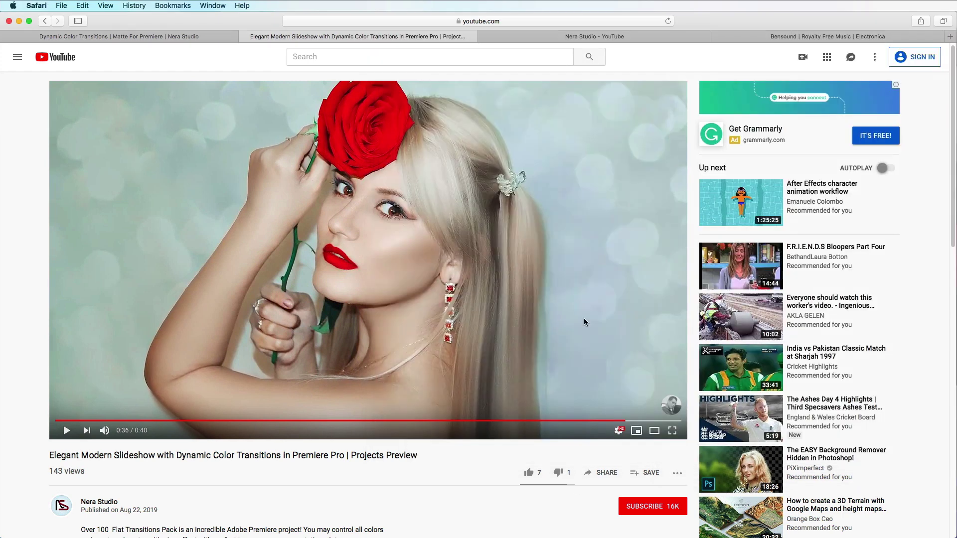
pyautogui.click(624, 37)
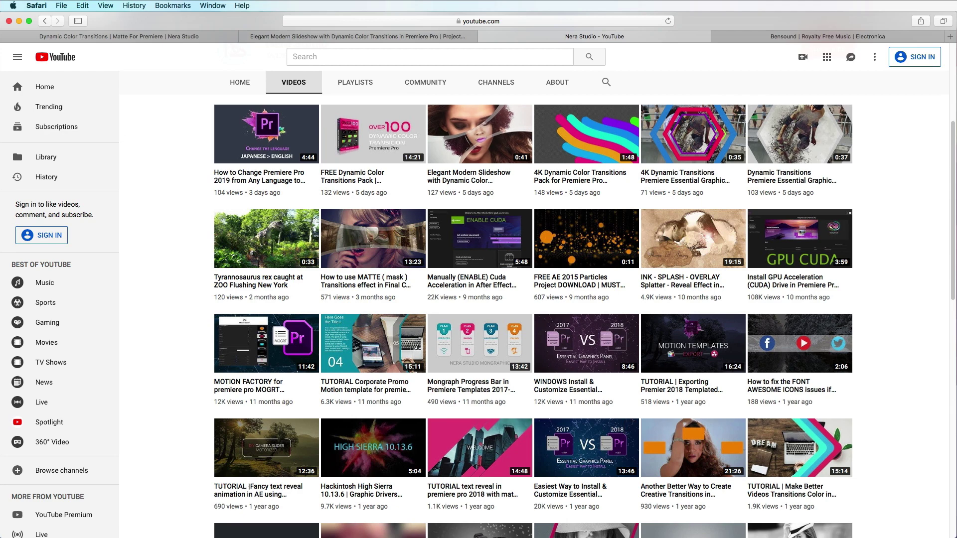
# Step: Switch to Finder and copy img001.jpg through img017.jpg from the Pictures IMG folder into the slider project's IMG folder on the Desktop
pyautogui.press('super+Tab')
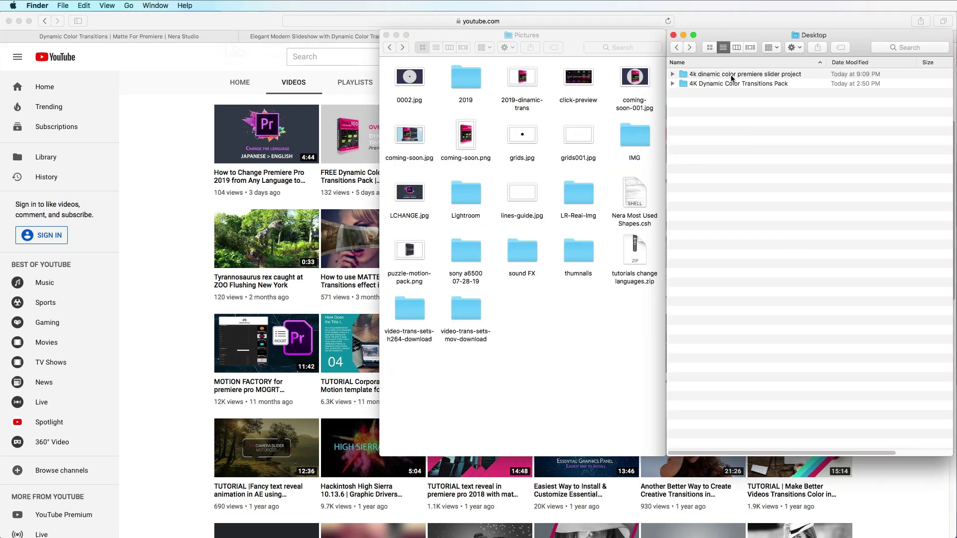
pyautogui.click(671, 74)
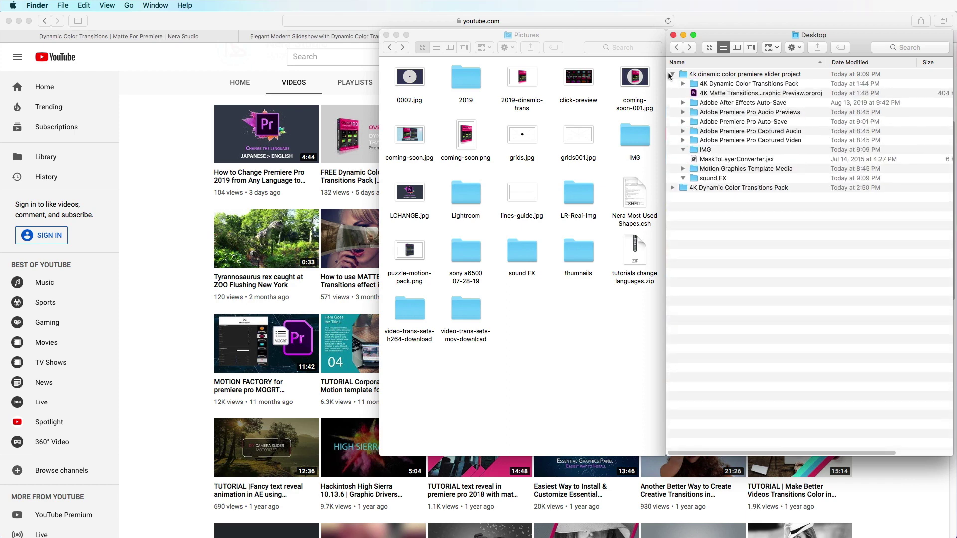
pyautogui.click(684, 150)
pyautogui.doubleClick(636, 139)
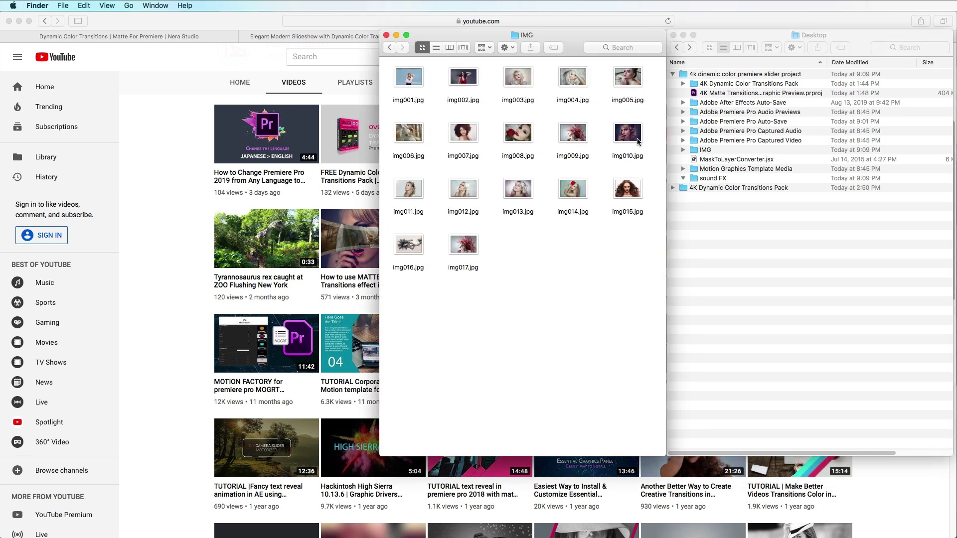
pyautogui.click(436, 48)
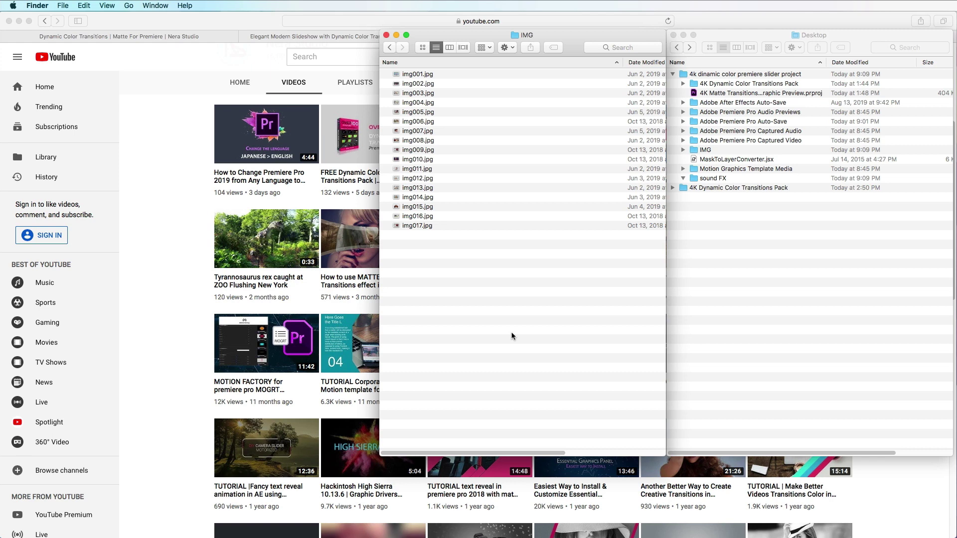
pyautogui.press('super+a')
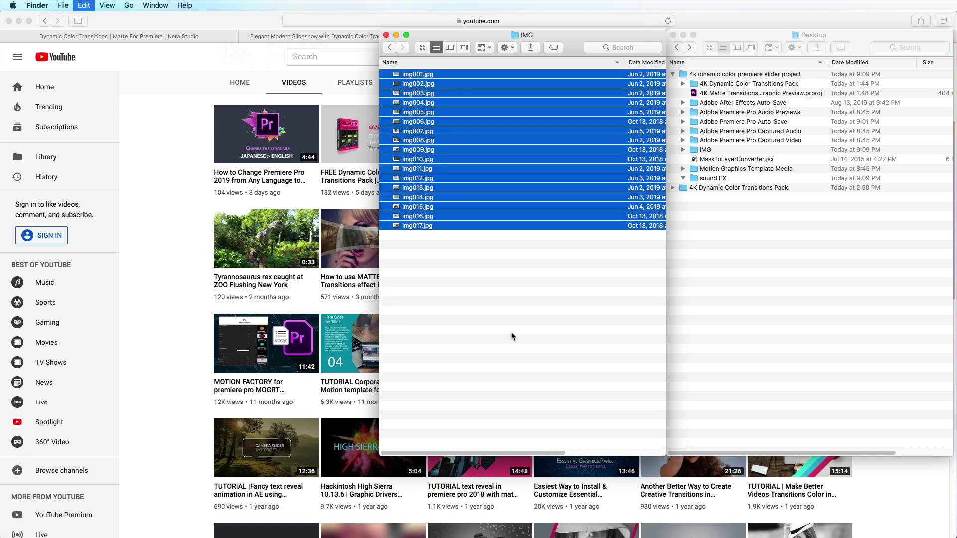
pyautogui.click(744, 217)
pyautogui.doubleClick(706, 150)
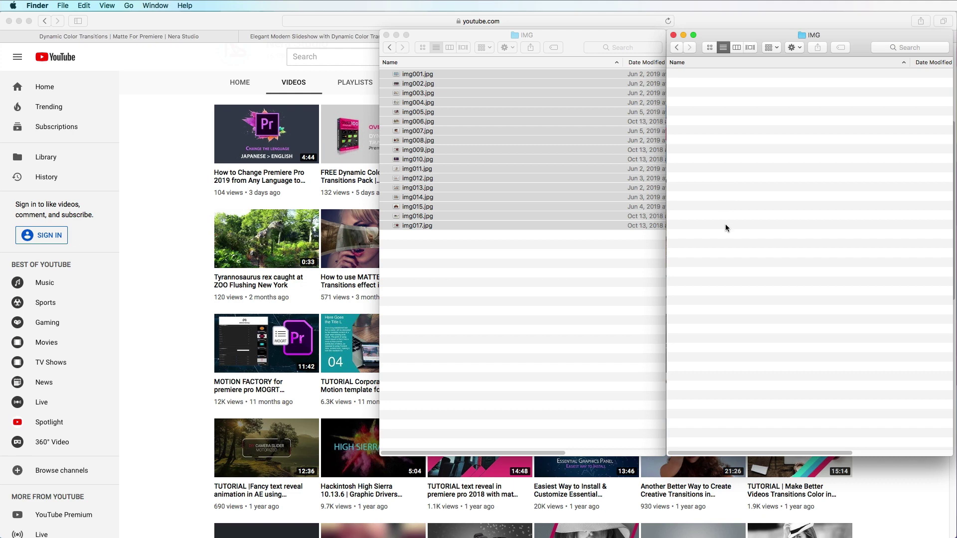
pyautogui.press('super+v')
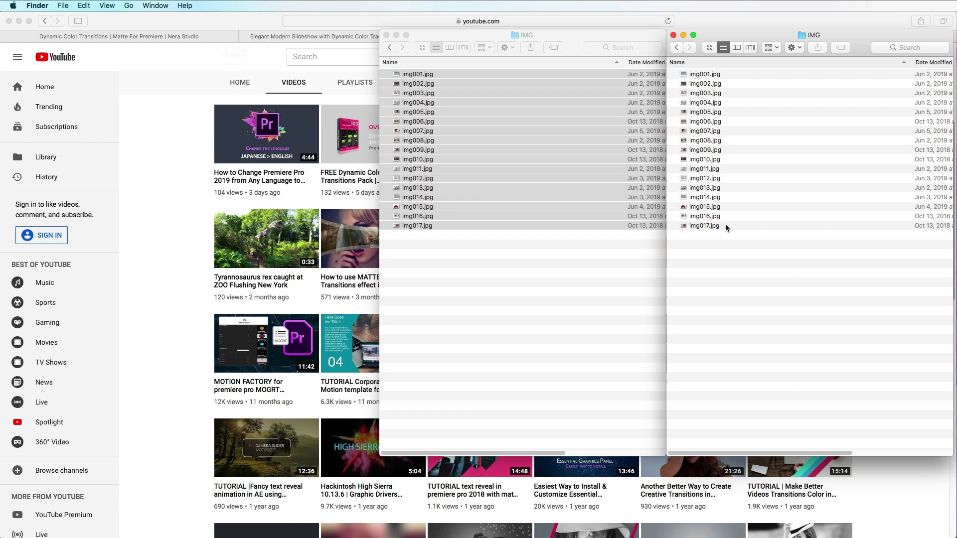
# Step: Copy bensound-inspire.mp3 from the Pictures sound FX folder into the slider project's sound FX folder
pyautogui.click(389, 47)
pyautogui.click(389, 46)
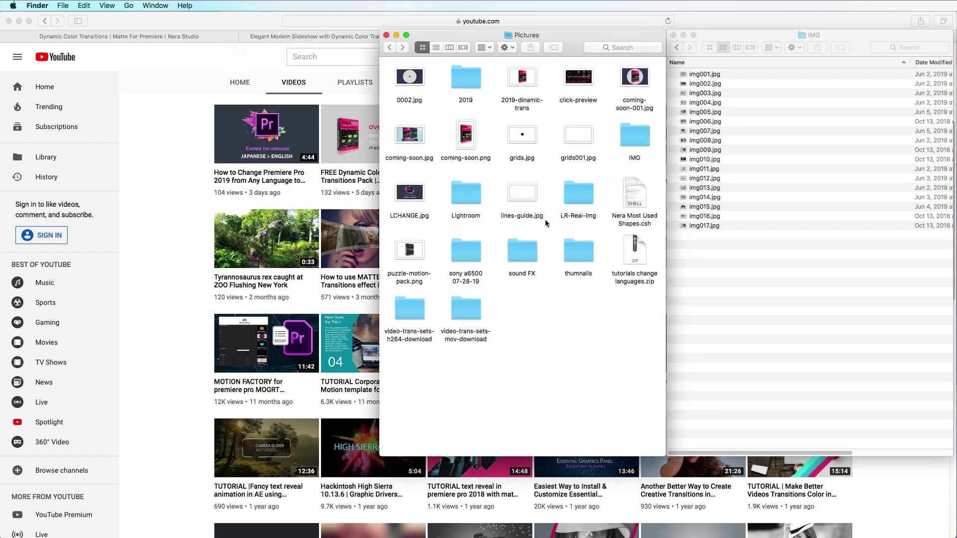
pyautogui.doubleClick(523, 254)
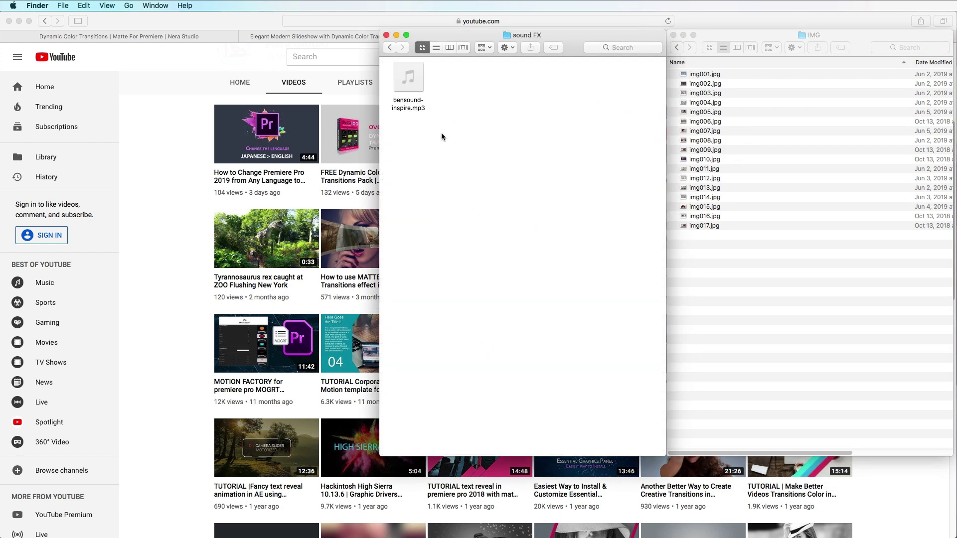
pyautogui.click(420, 86)
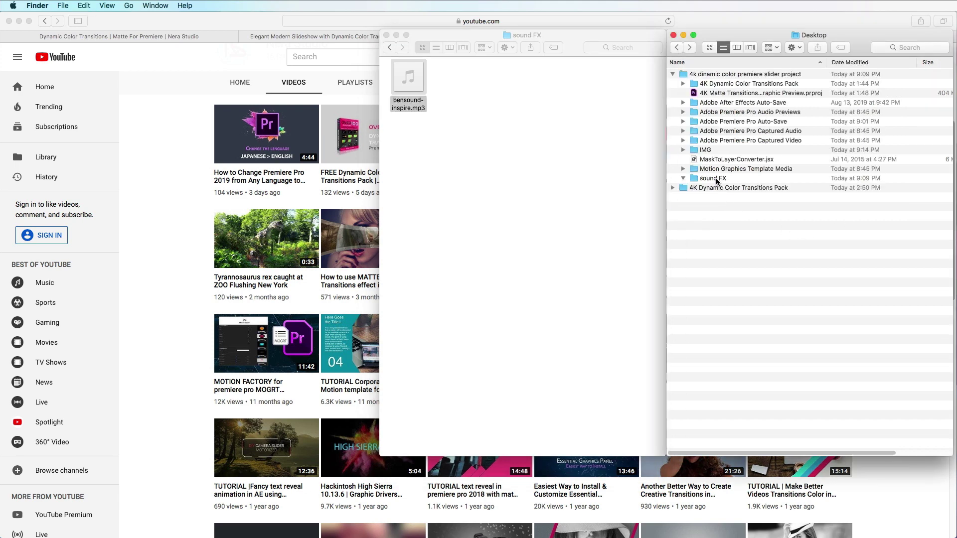
pyautogui.doubleClick(716, 179)
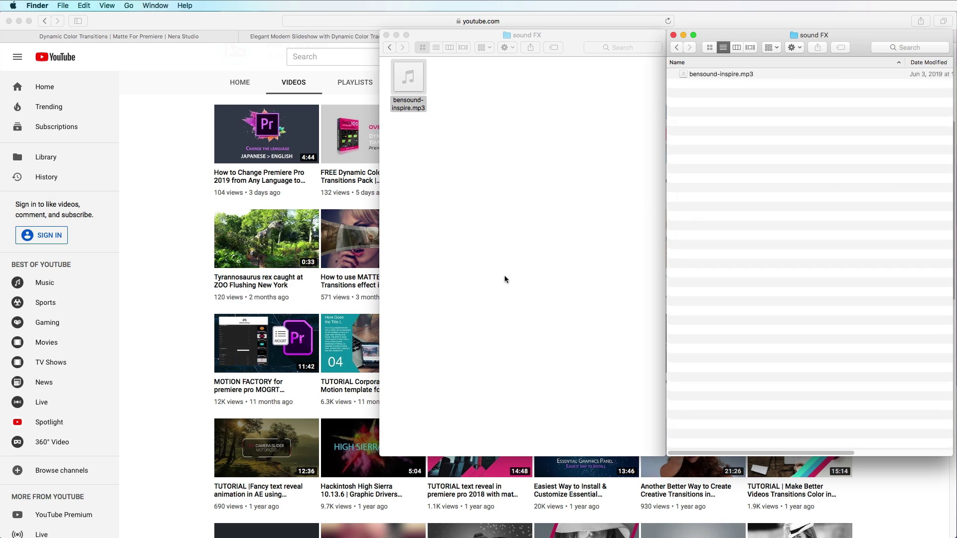
# Step: Switch to Safari and view Bensound's Electronica music page and the Dynamic Color Transitions product page
pyautogui.click(183, 230)
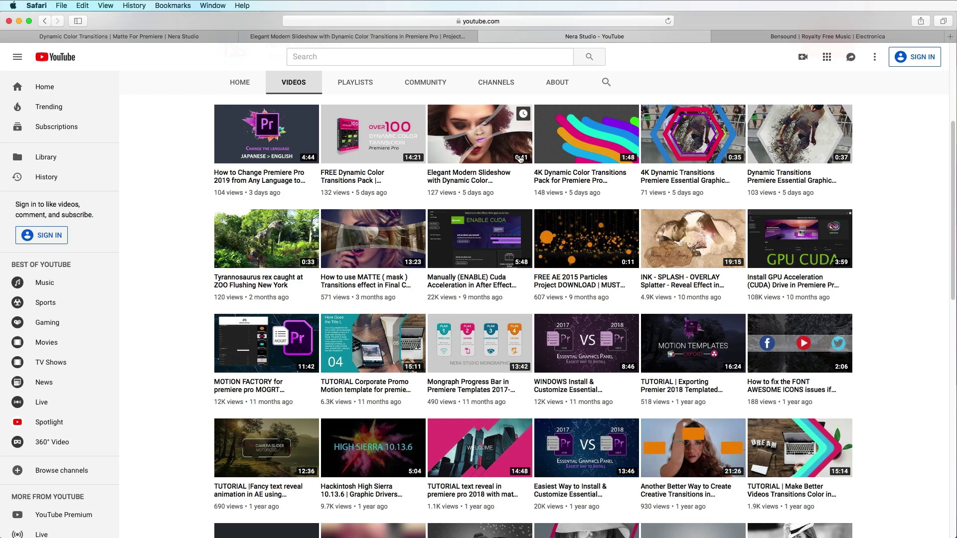
pyautogui.click(760, 39)
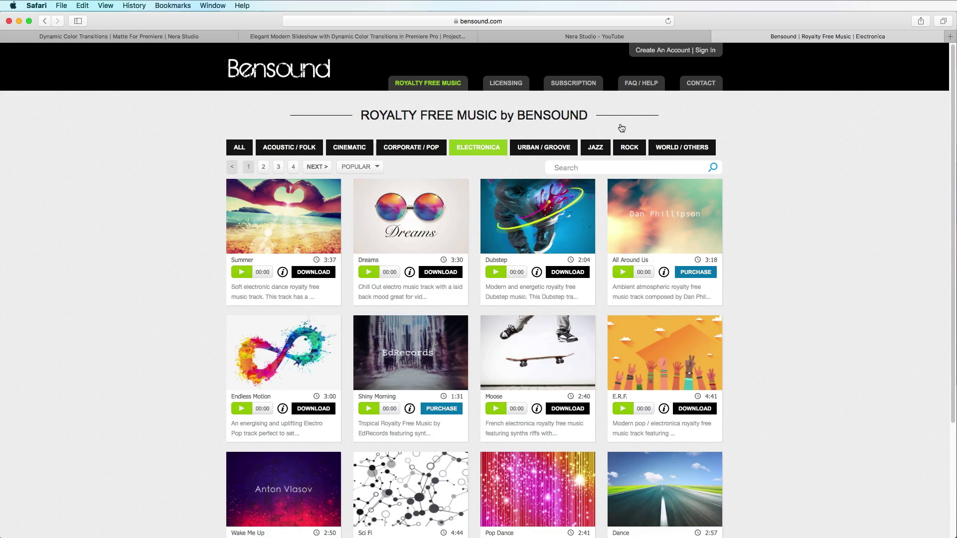
pyautogui.click(178, 37)
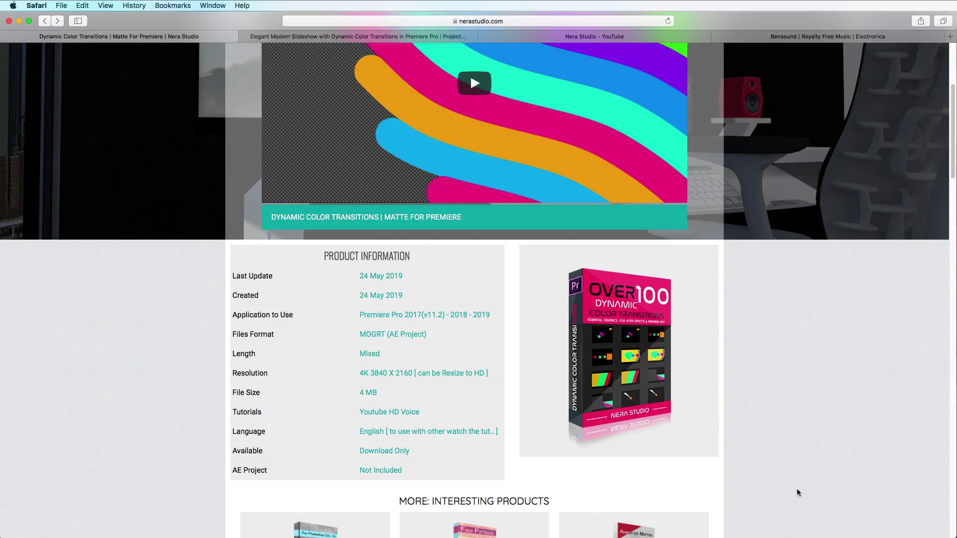
# Step: Switch to Finder and locate the 4K Matte Transitions Graphic Preview project file in the Desktop slider project folder
pyautogui.press('super+Tab')
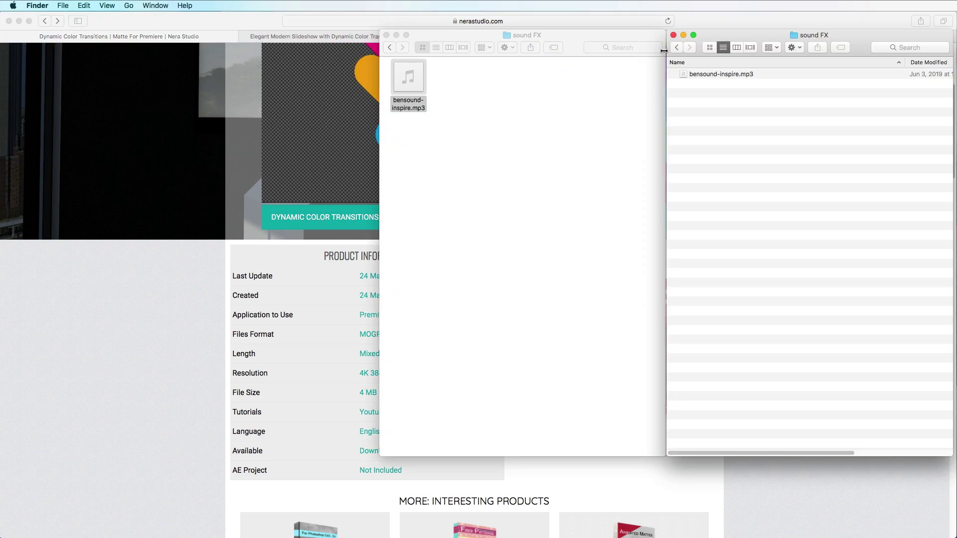
pyautogui.click(674, 47)
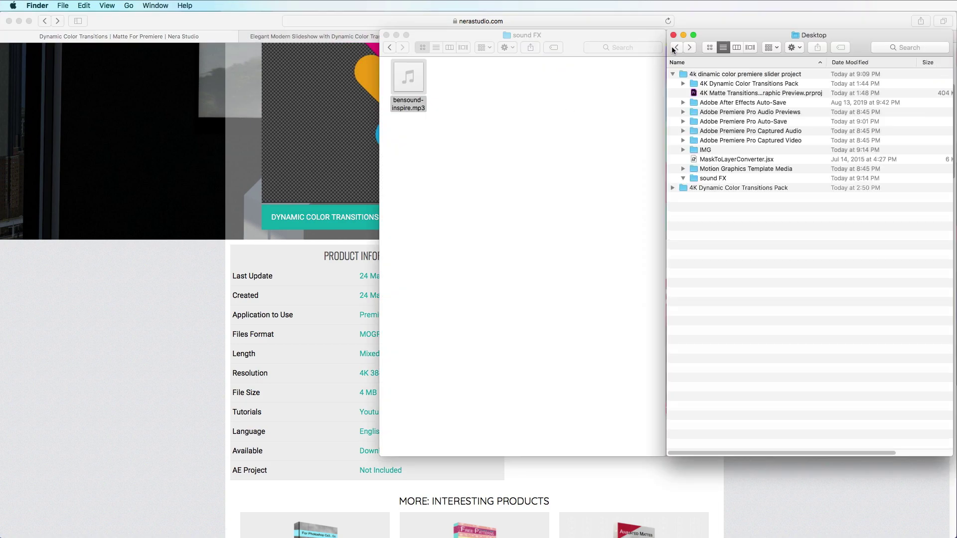
pyautogui.click(751, 95)
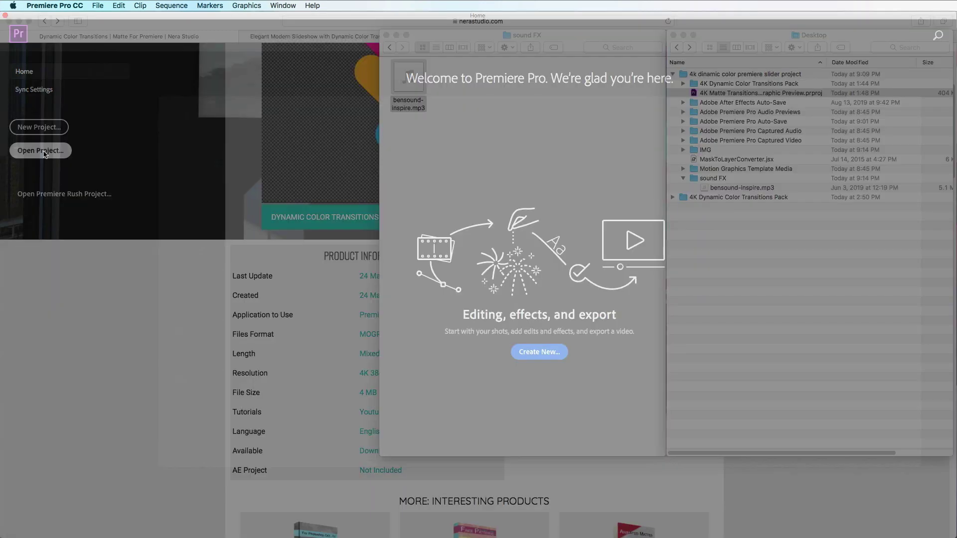
# Step: In Premiere Pro, open 4K Matte Transitions Graphic Preview.prproj from the Desktop slider project folder and convert it as 4K Matte Transitions Graphic Preview_1
pyautogui.moveTo(857, 85); pyautogui.dragTo(544, 95)
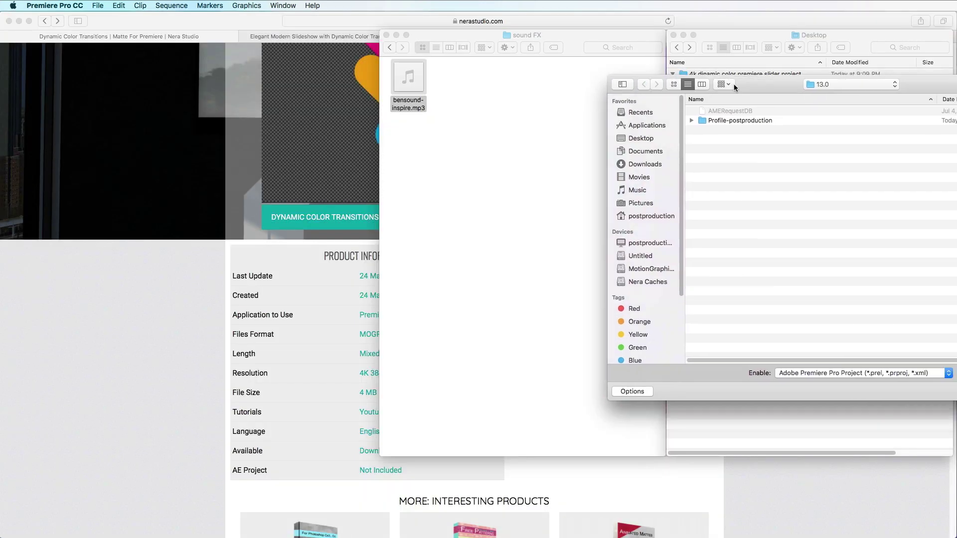
pyautogui.click(451, 147)
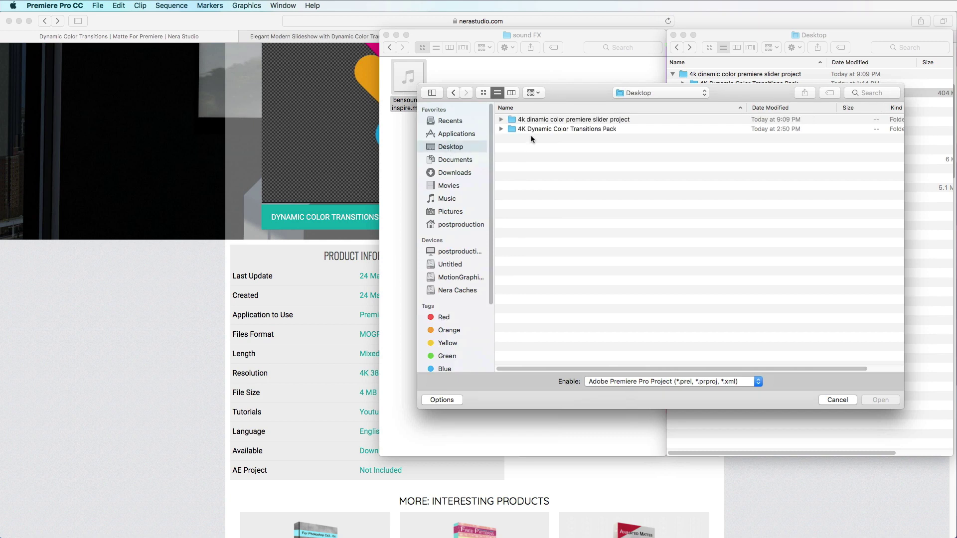
pyautogui.click(501, 120)
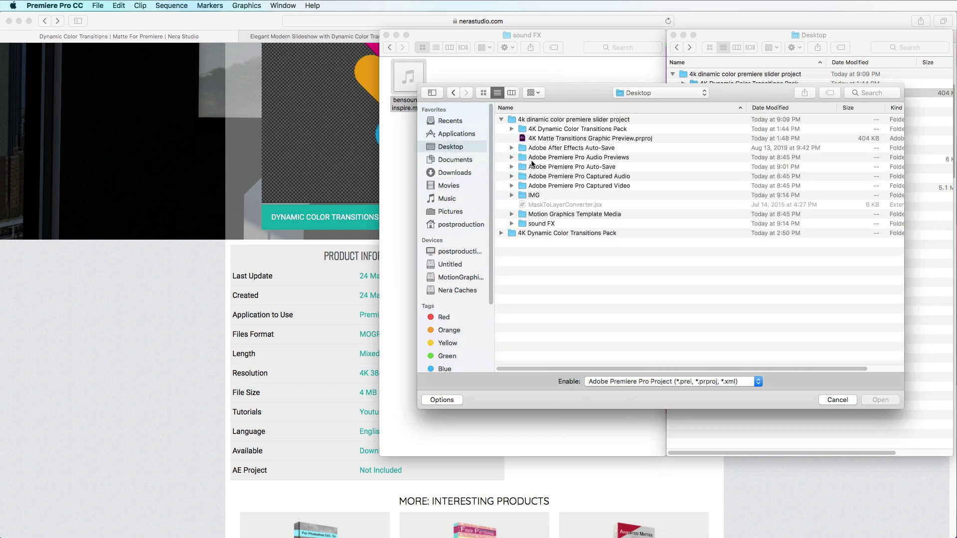
pyautogui.click(556, 139)
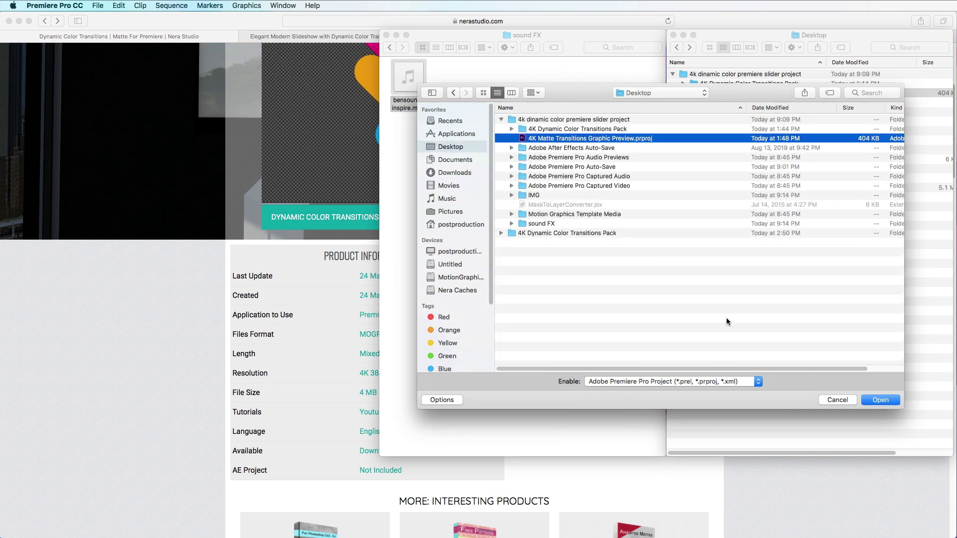
pyautogui.click(880, 400)
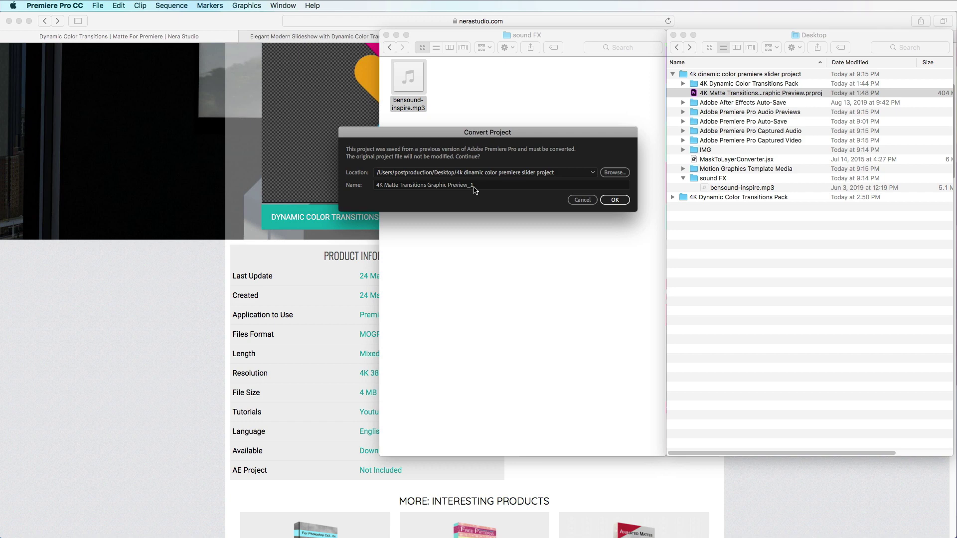
pyautogui.click(610, 200)
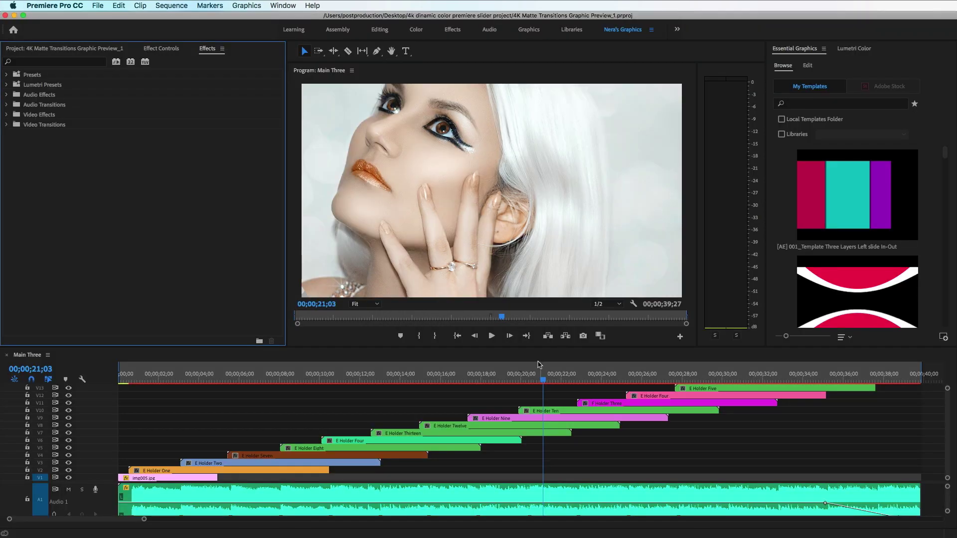
# Step: Try the Replace Footage option on img001.jpg in the footage bin, browse the Documents folder for a replacement, and cancel
pyautogui.moveTo(542, 381); pyautogui.dragTo(419, 394)
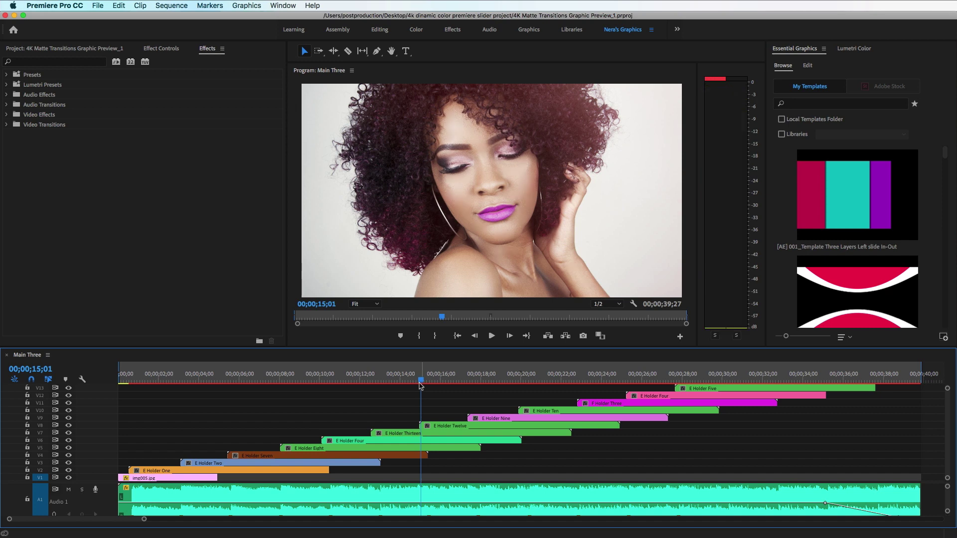
pyautogui.click(44, 49)
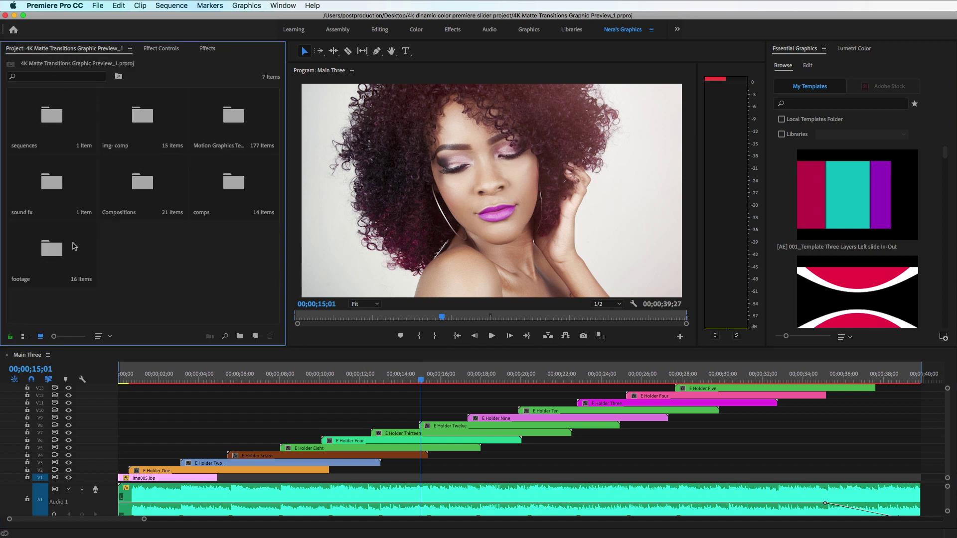
pyautogui.doubleClick(58, 259)
pyautogui.click(54, 125)
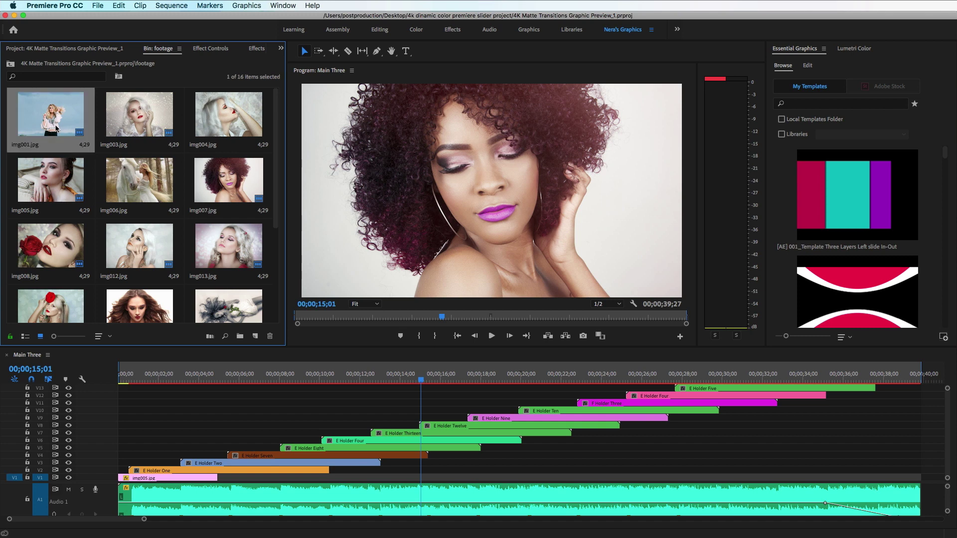
pyautogui.rightClick(47, 119)
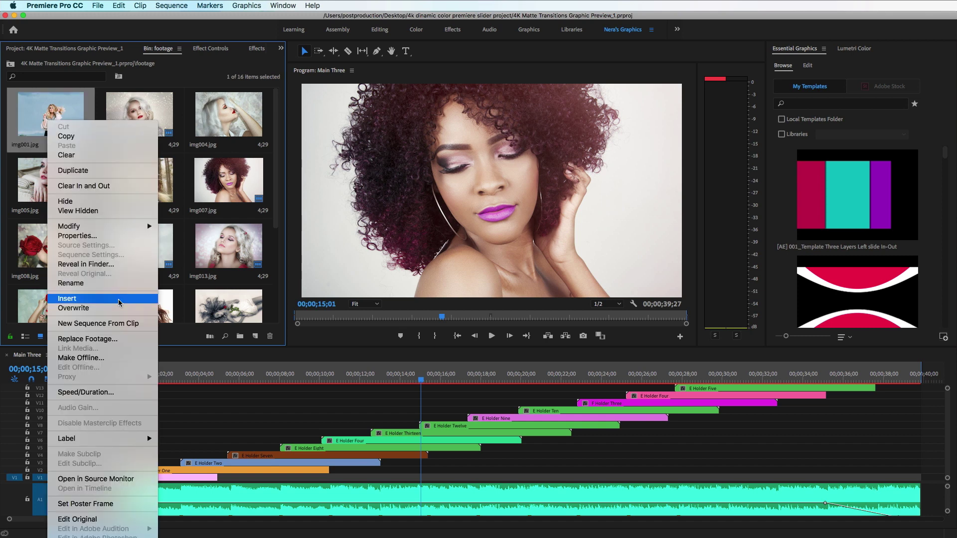
pyautogui.click(114, 341)
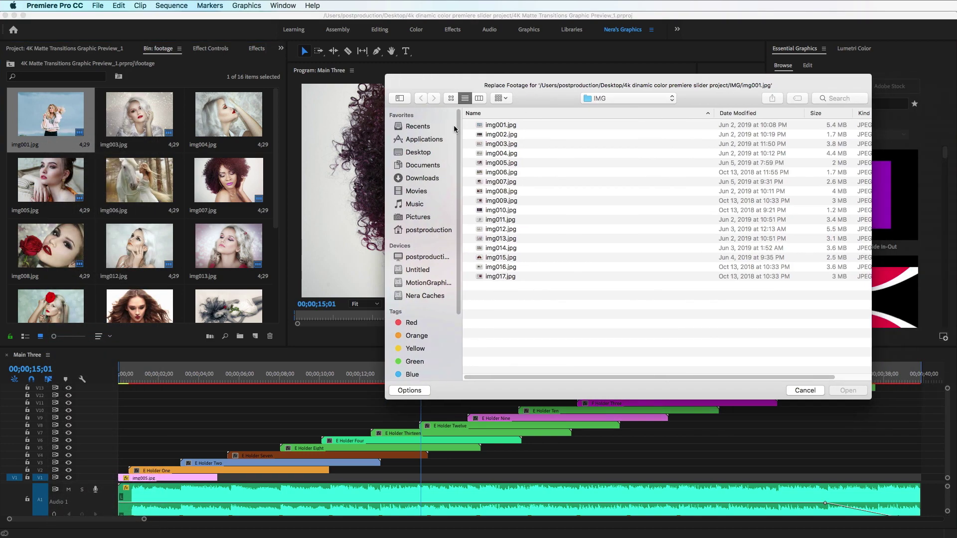
pyautogui.click(422, 167)
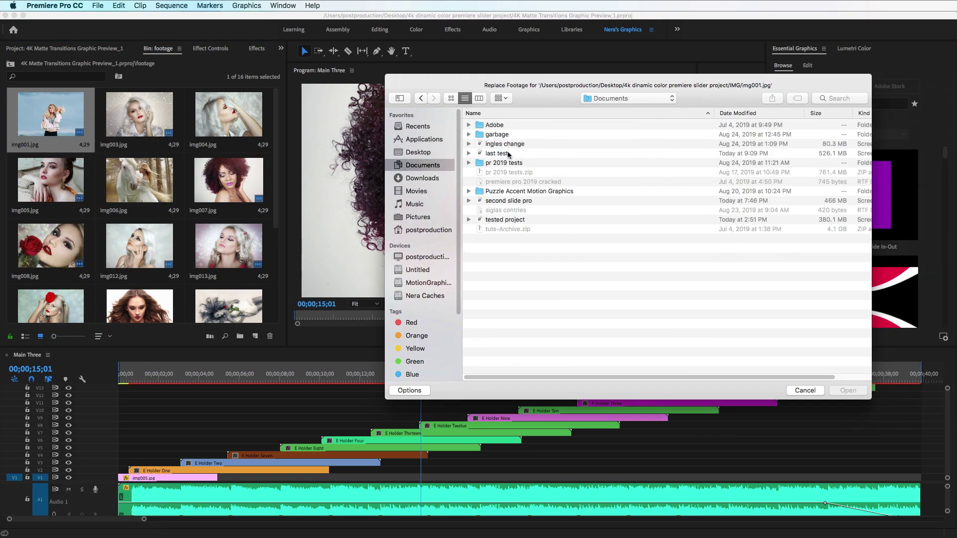
pyautogui.click(805, 390)
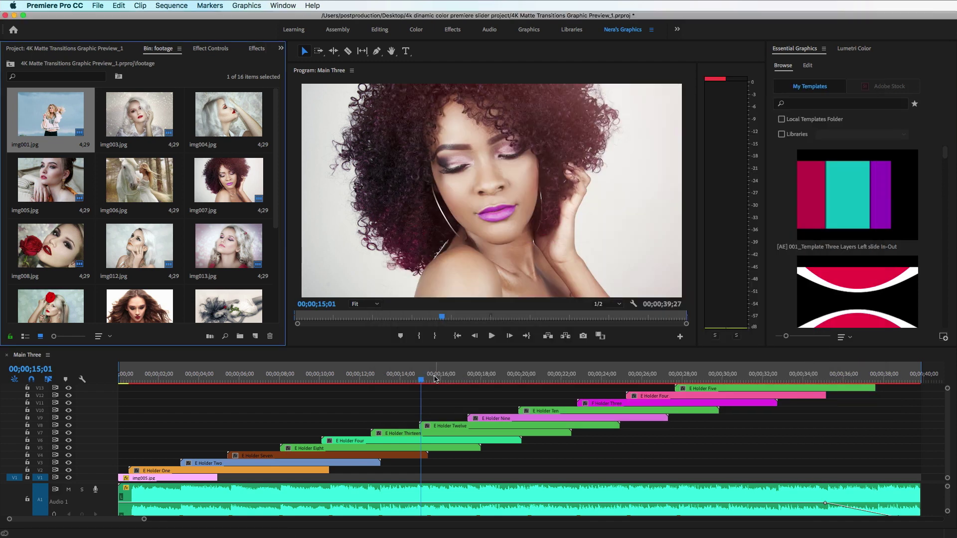
# Step: Open the sound fx bin, bring up the clip commands for bensound-inspire.mp3, and dismiss them
pyautogui.click(11, 64)
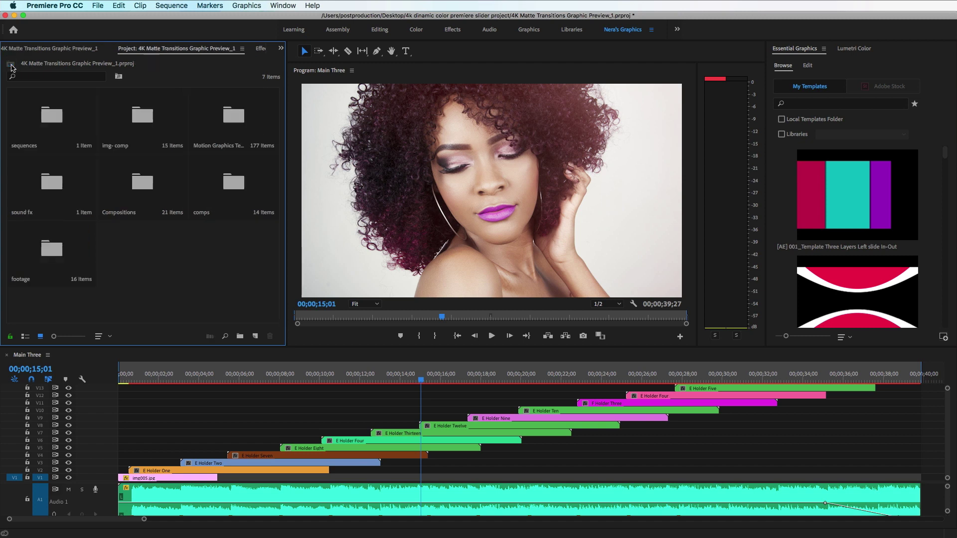
pyautogui.doubleClick(35, 195)
pyautogui.click(58, 126)
pyautogui.rightClick(58, 126)
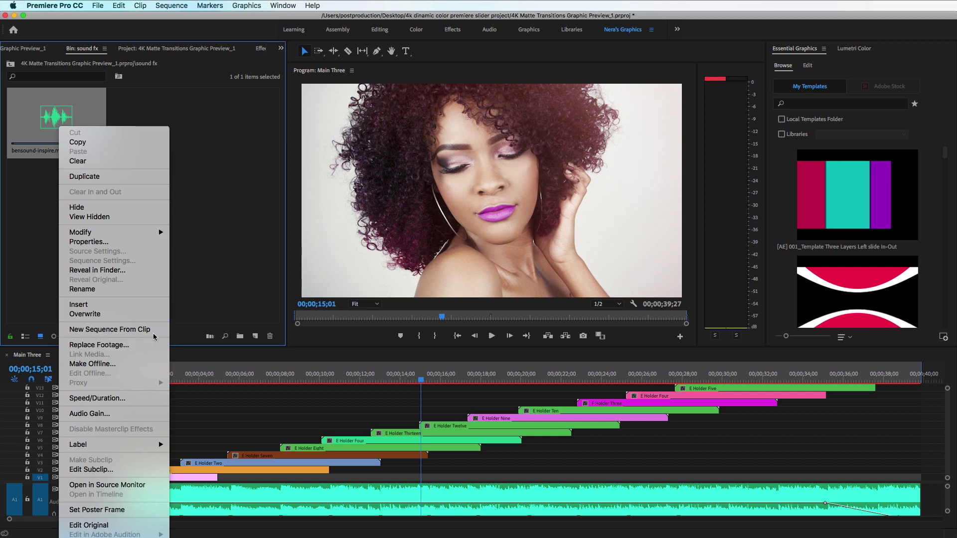
pyautogui.click(222, 292)
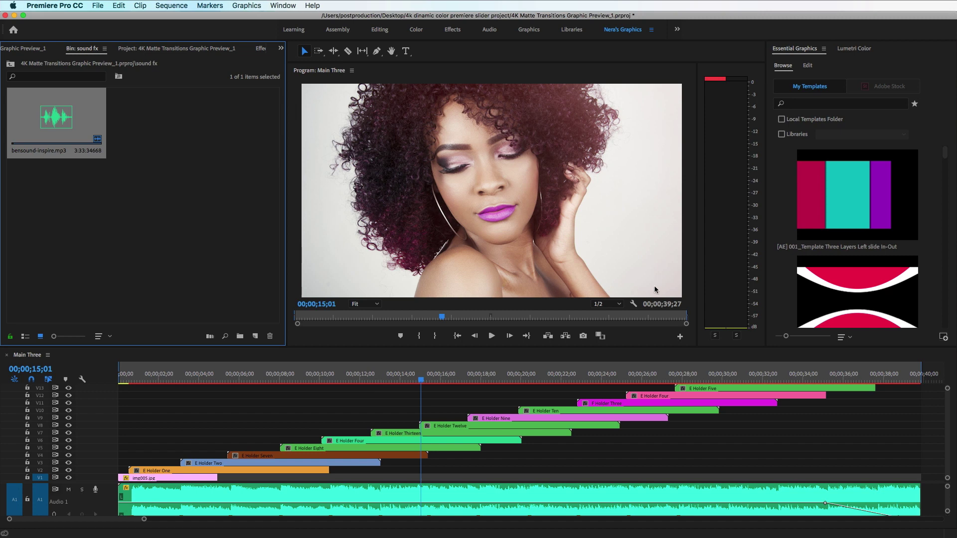
# Step: Enlarge the motion graphics template browser, pick the 002 Template Top - Bottom Polar Close template, and restore the workspace
pyautogui.click(788, 212)
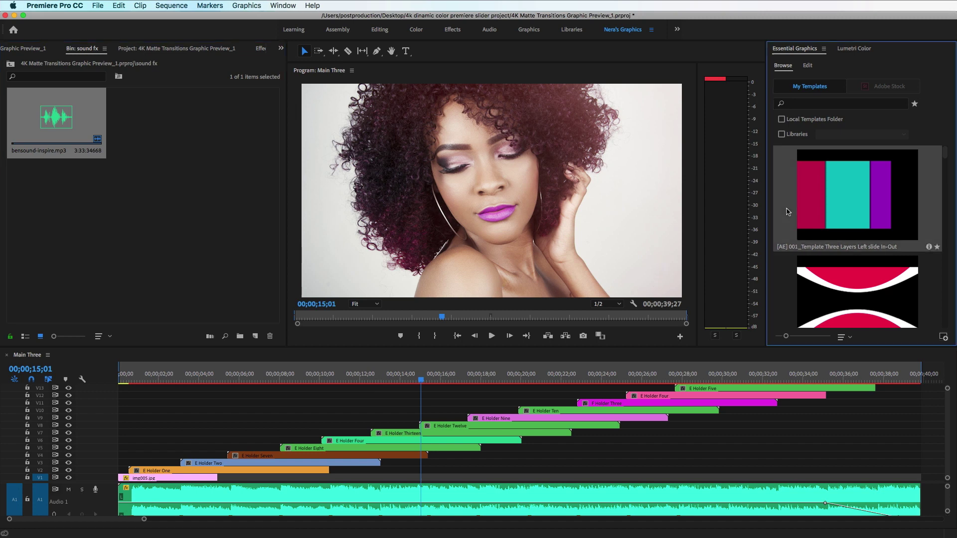
pyautogui.press('`')
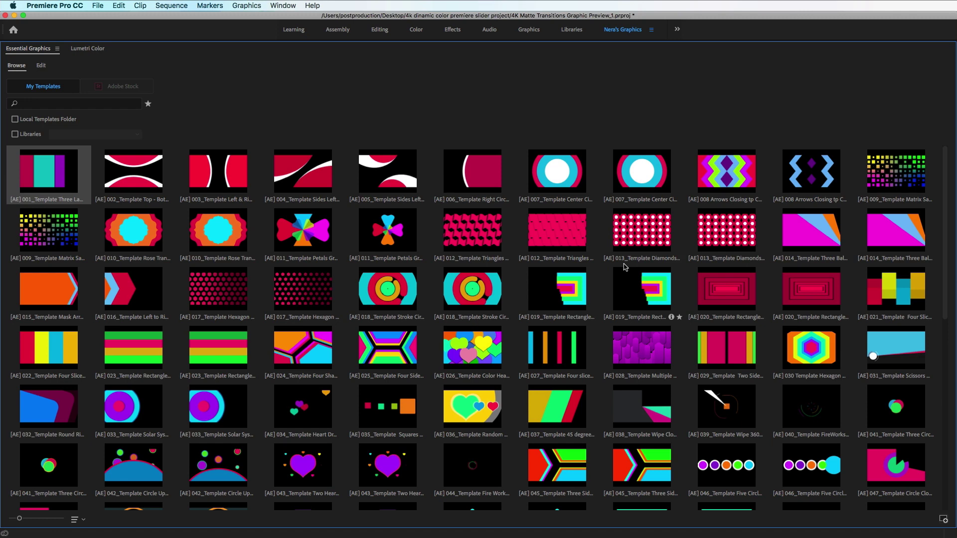
pyautogui.click(156, 184)
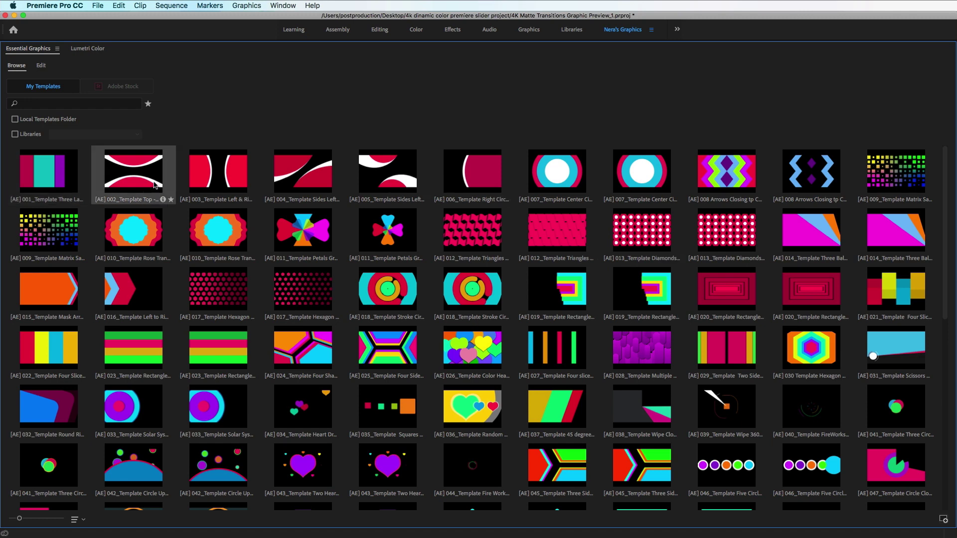
pyautogui.press('`')
# Step: Create a new sequence named Tut using the Sony XDCAM EX 1080p (HQ) editing mode
pyautogui.click(255, 336)
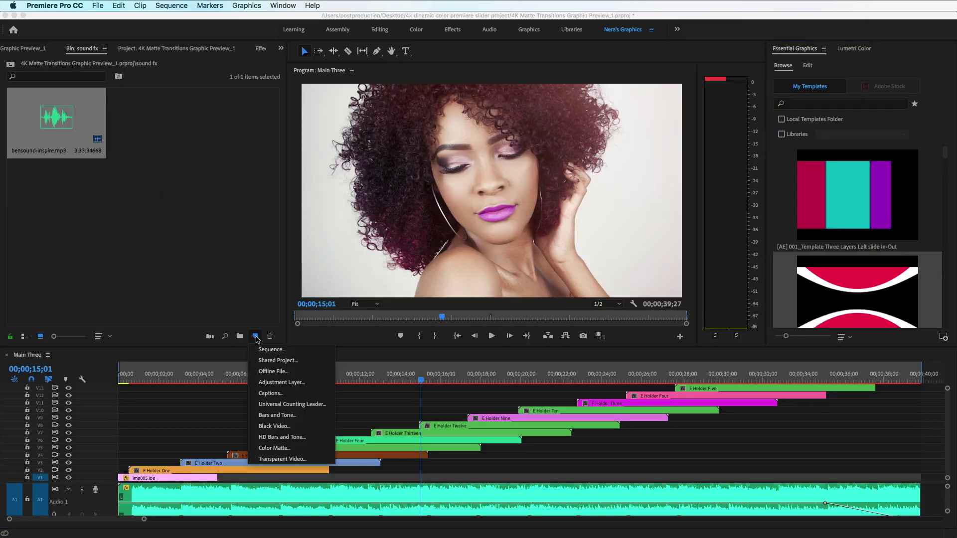
pyautogui.click(272, 349)
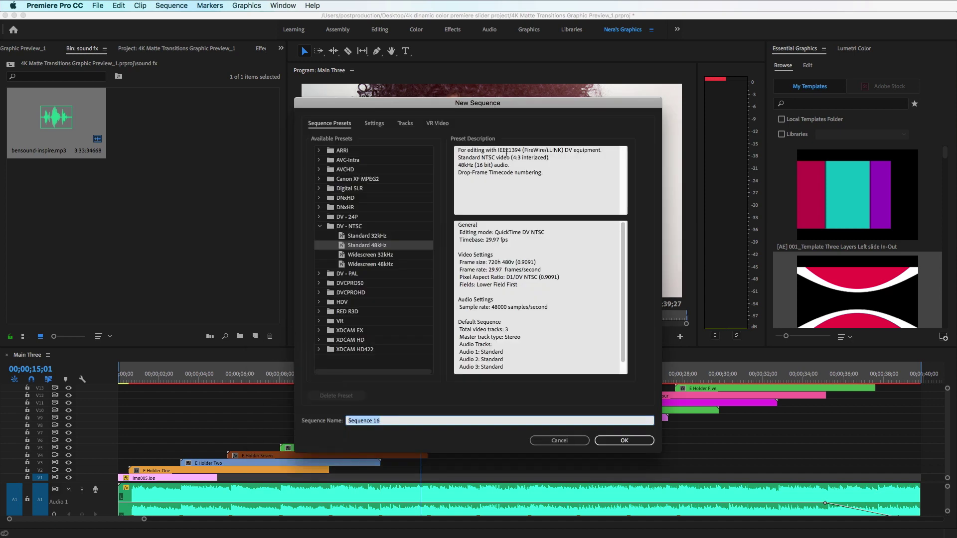
pyautogui.click(377, 126)
pyautogui.click(452, 140)
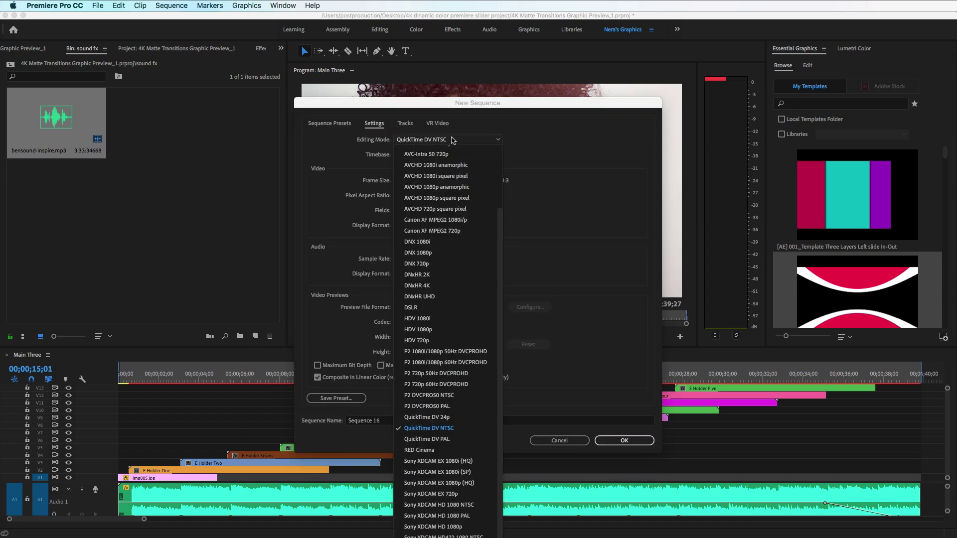
pyautogui.click(463, 483)
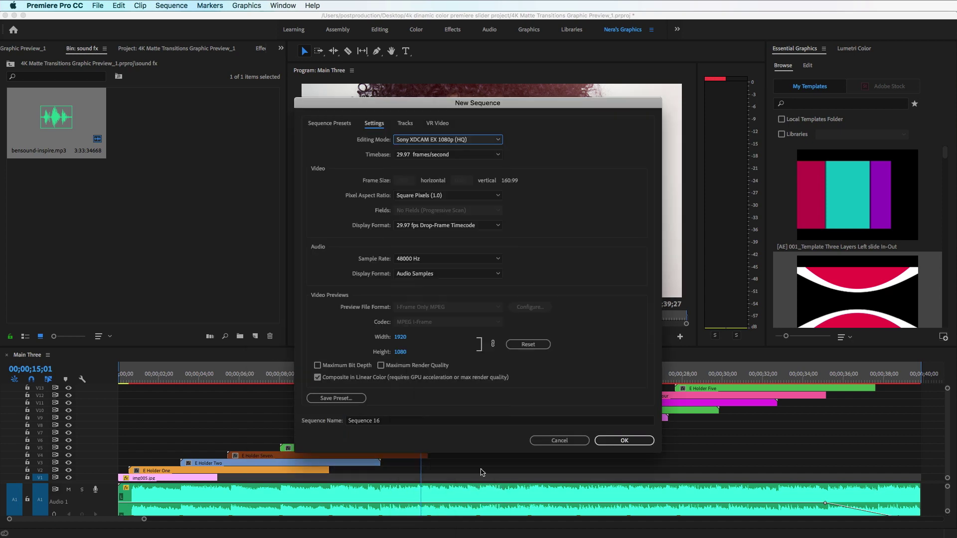
pyautogui.click(402, 421)
pyautogui.write('T')
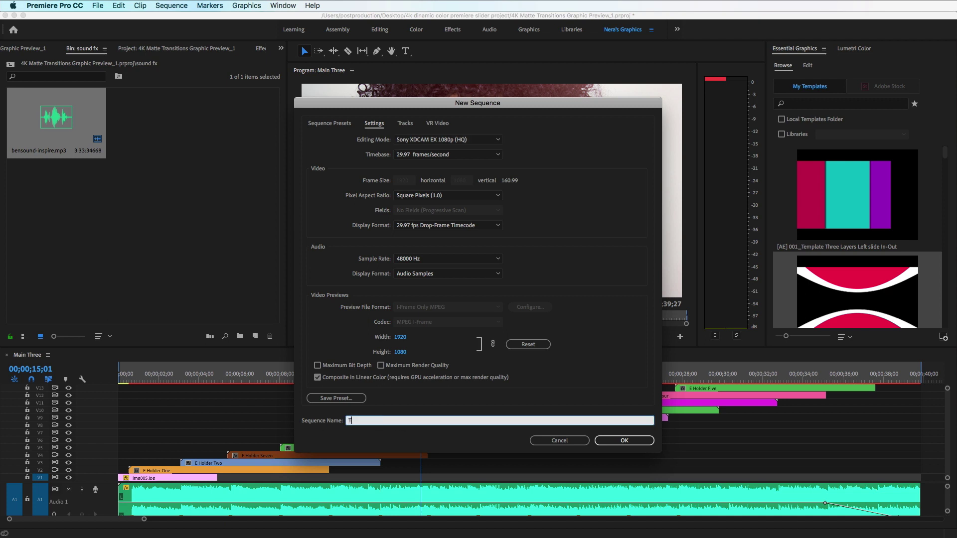
pyautogui.write('ut')
pyautogui.press('Return')
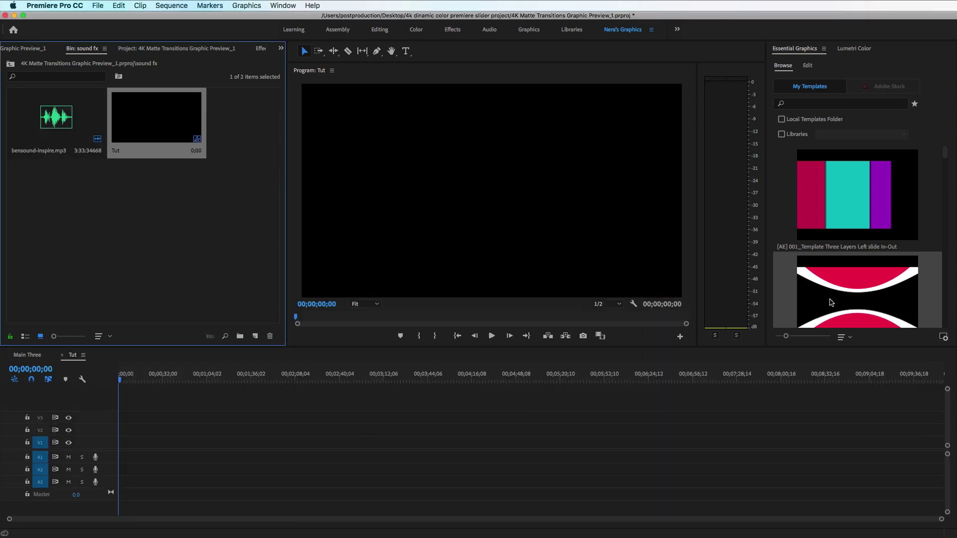
# Step: Place the 002 Template Top - Bottom Polar Close graphic at the start of V3, keeping the existing sequence settings
pyautogui.click(857, 298)
pyautogui.moveTo(857, 298); pyautogui.dragTo(116, 418)
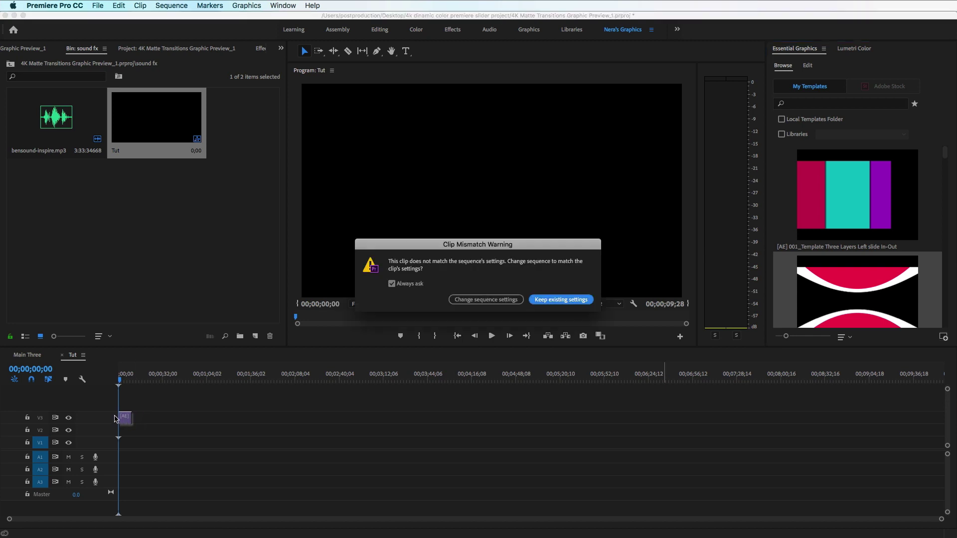
pyautogui.click(559, 300)
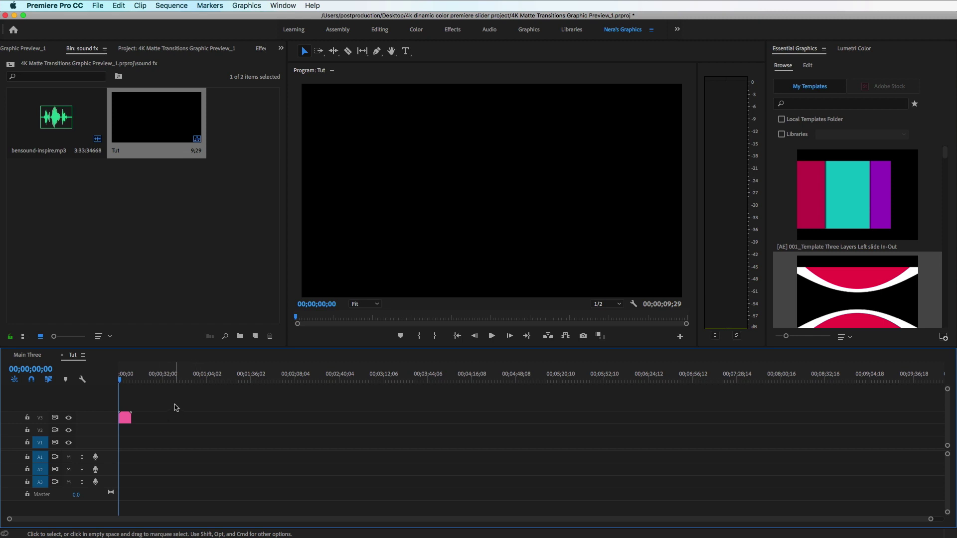
pyautogui.press('=')
pyautogui.press('=')
pyautogui.press('=')
pyautogui.press('=')
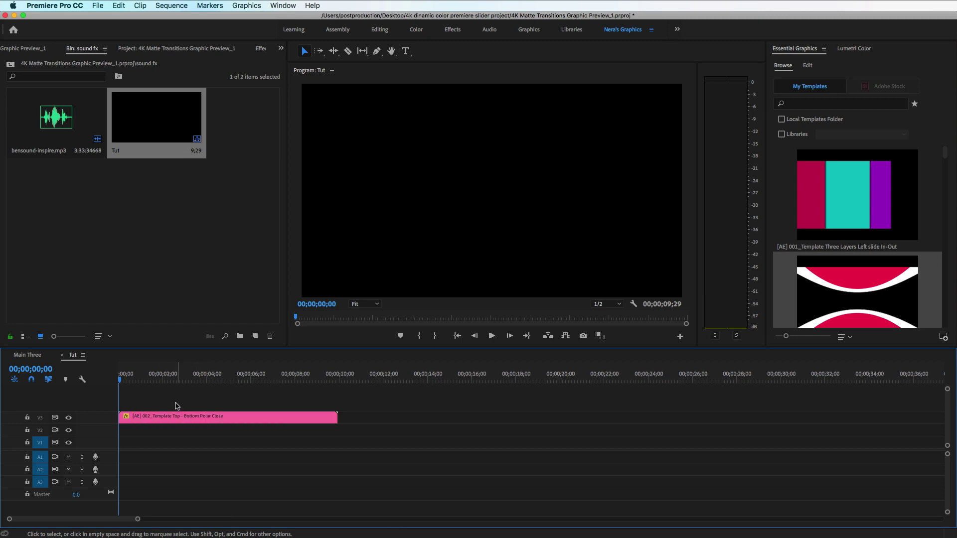
# Step: Scale the template clip on V3 to frame size and duplicate it onto V1 at the sequence start
pyautogui.click(198, 419)
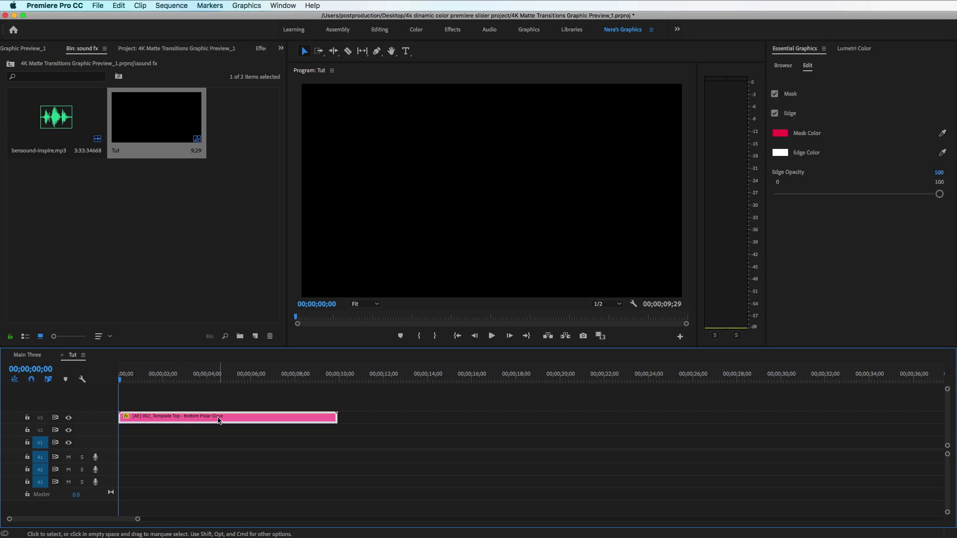
pyautogui.rightClick(218, 417)
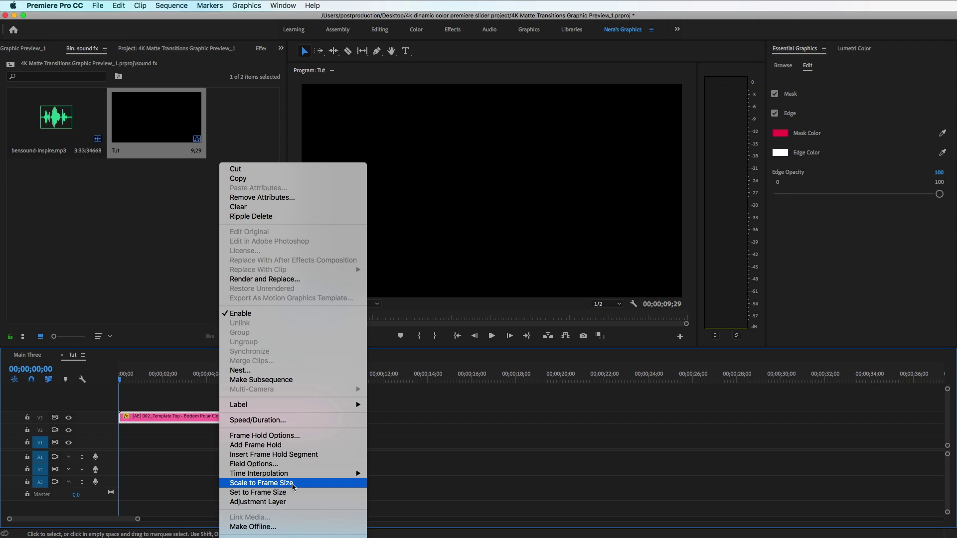
pyautogui.click(293, 486)
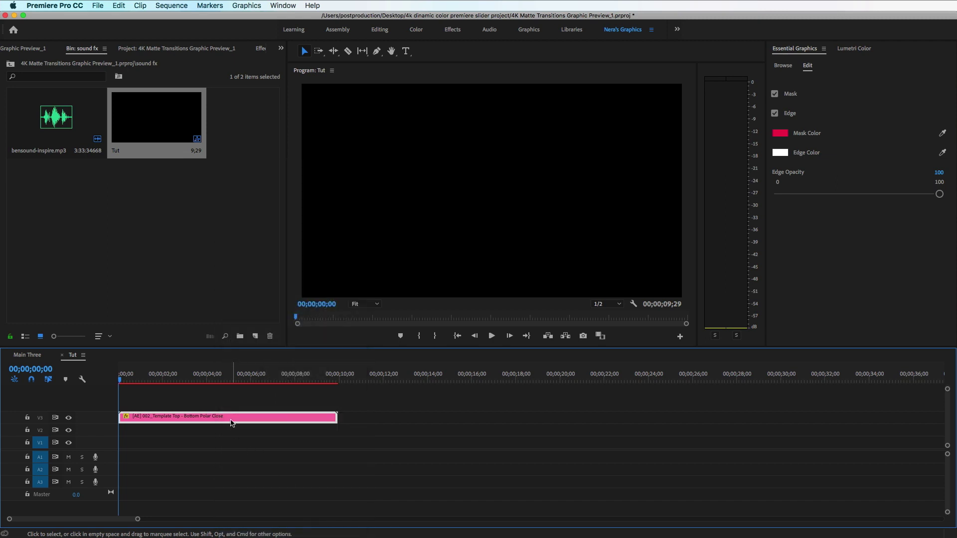
pyautogui.moveTo(231, 422); pyautogui.dragTo(222, 441)
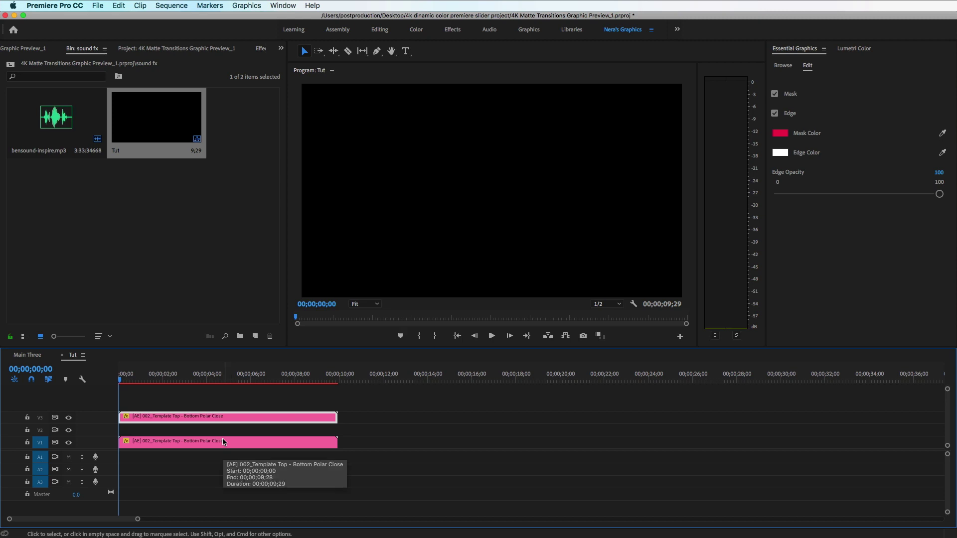
pyautogui.click(223, 442)
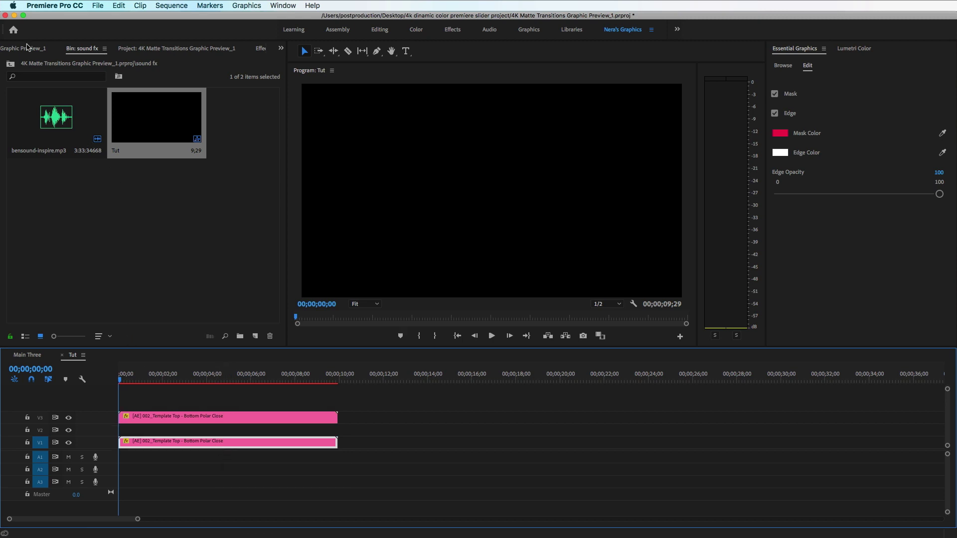
# Step: Place E img 001 from the img- comp bin on V2 at the sequence start, between the two template clips
pyautogui.click(27, 48)
pyautogui.doubleClick(127, 122)
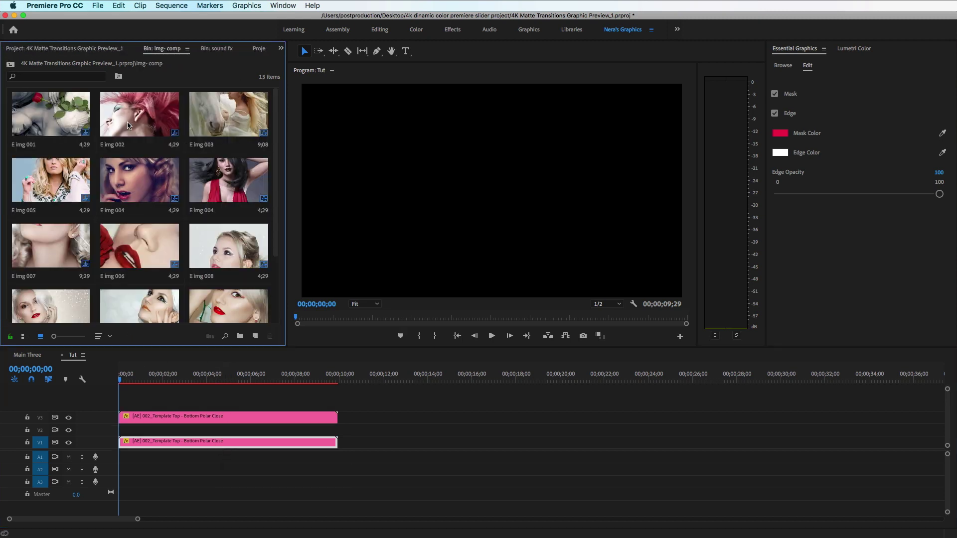
pyautogui.click(75, 126)
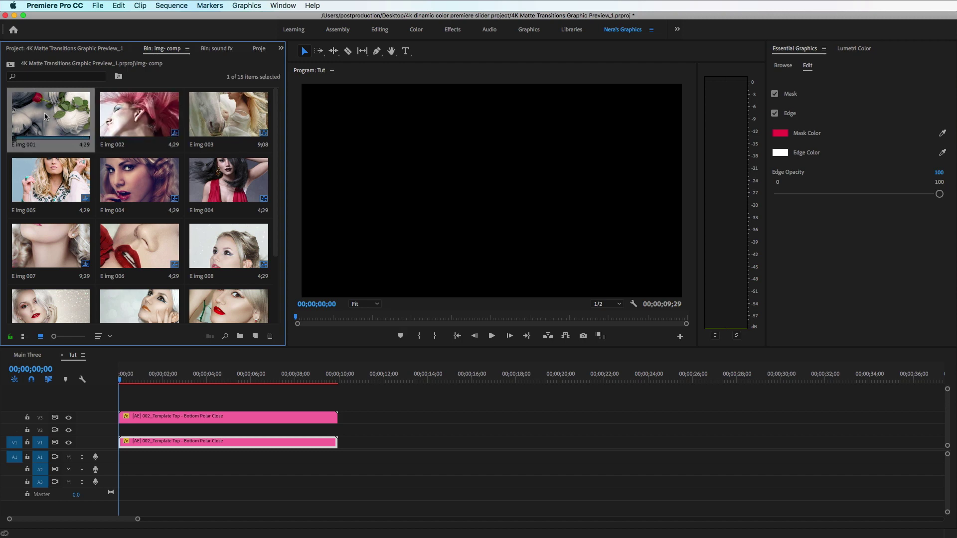
pyautogui.moveTo(104, 249); pyautogui.dragTo(156, 429)
pyautogui.moveTo(114, 440); pyautogui.dragTo(117, 431)
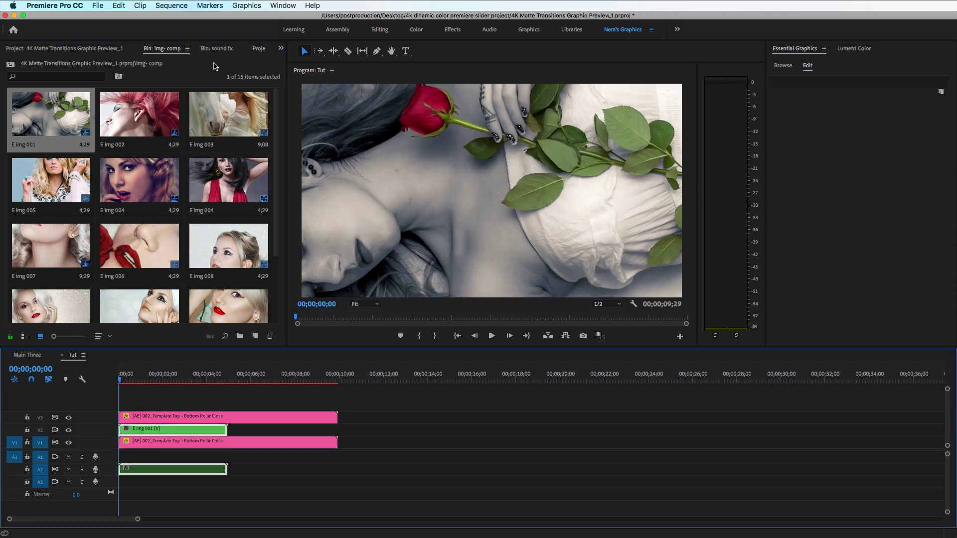
# Step: Search the effects for "track" and apply Track Matte Key to the E img 001 clip on V2
pyautogui.click(249, 53)
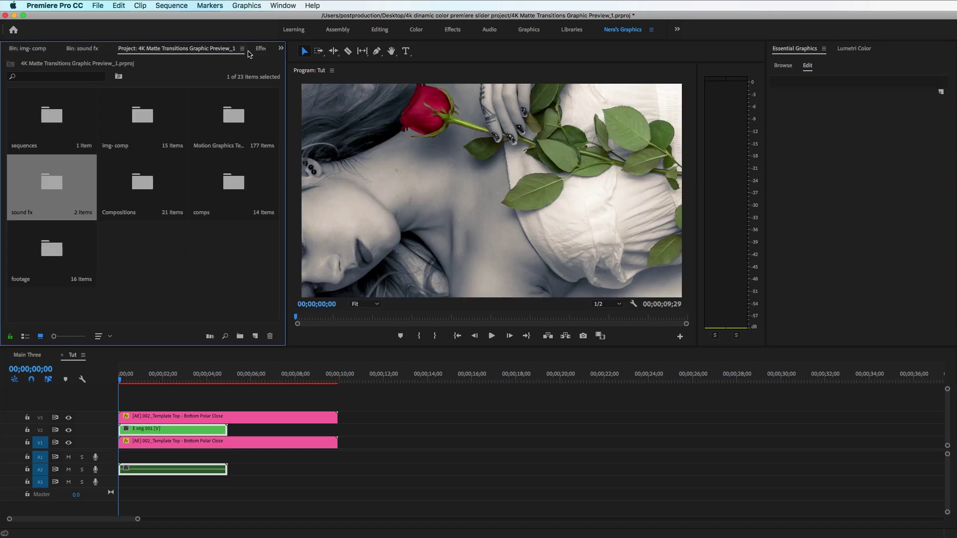
pyautogui.click(255, 50)
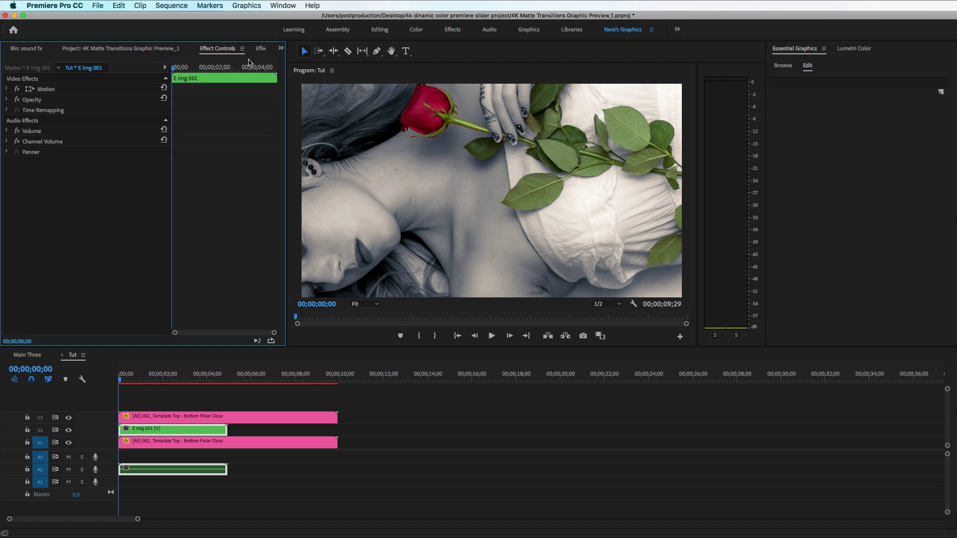
pyautogui.click(261, 49)
pyautogui.click(55, 62)
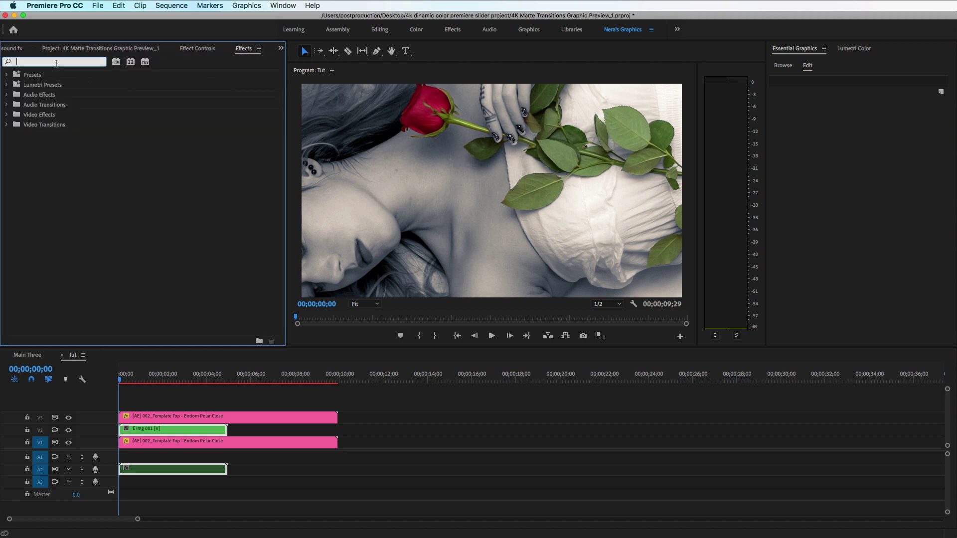
pyautogui.write('track')
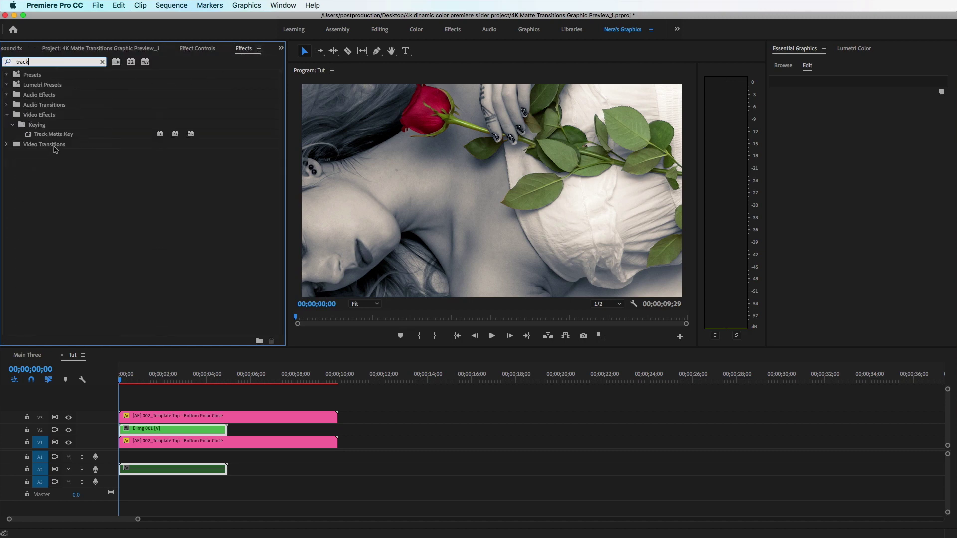
pyautogui.click(57, 135)
pyautogui.moveTo(72, 158); pyautogui.dragTo(161, 430)
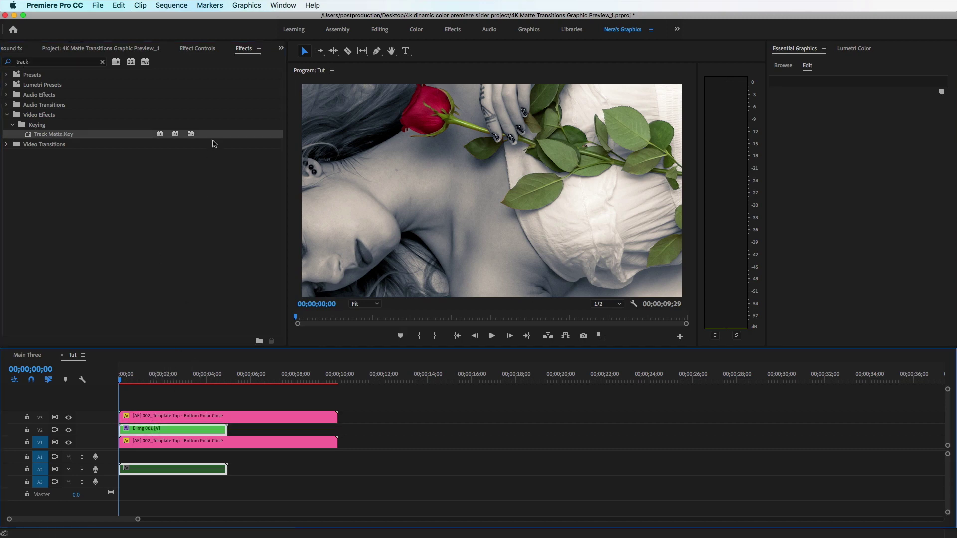
# Step: Set the Track Matte Key matte of E img 001 to Video 3 and scrub the sequence start to preview it
pyautogui.click(198, 48)
pyautogui.click(105, 141)
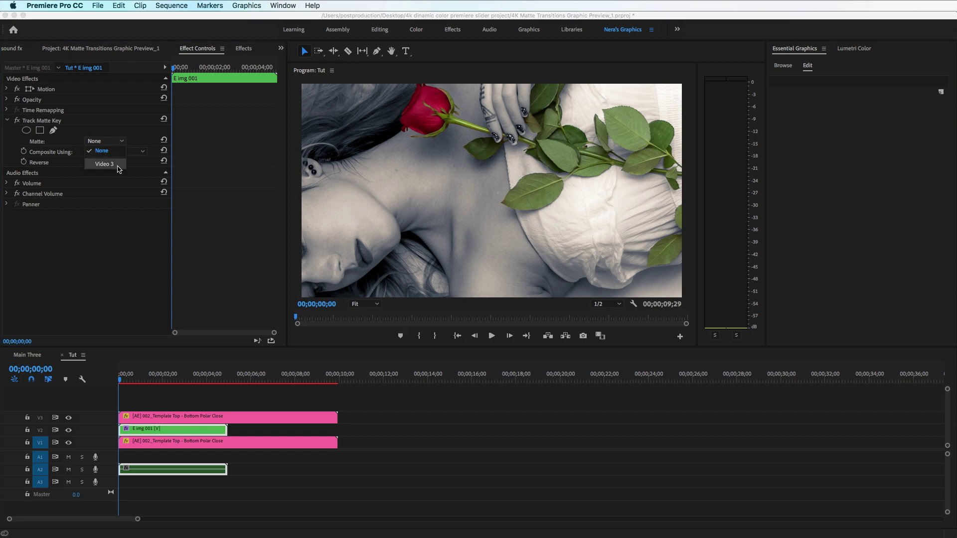
pyautogui.click(120, 169)
pyautogui.click(128, 382)
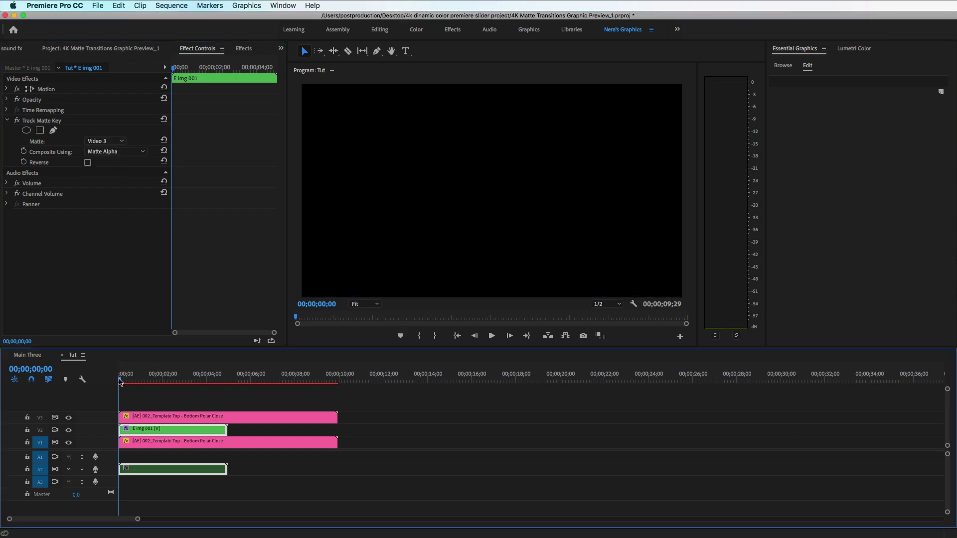
pyautogui.moveTo(129, 383); pyautogui.dragTo(144, 381)
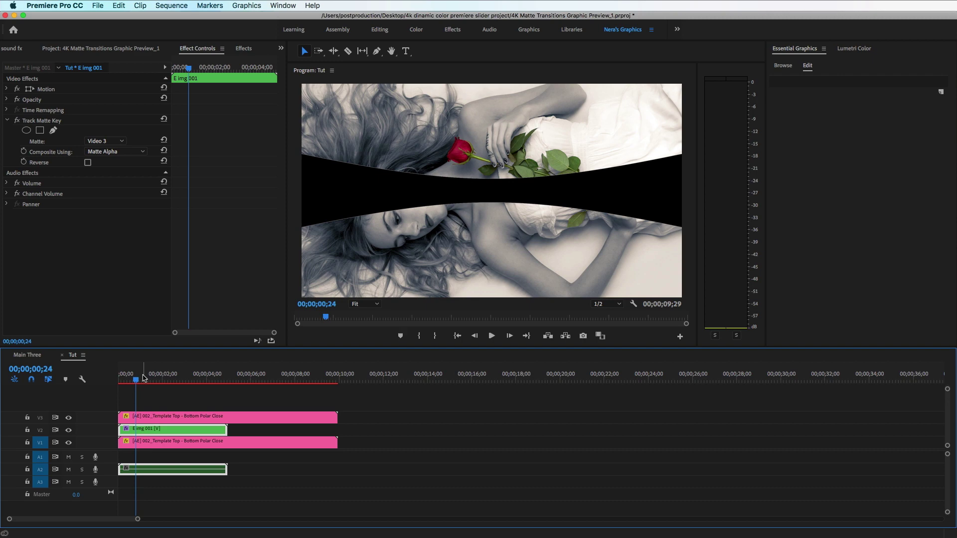
# Step: Turn off Edge for the 002 Template Top - Bottom Polar Close clip on V3
pyautogui.click(206, 419)
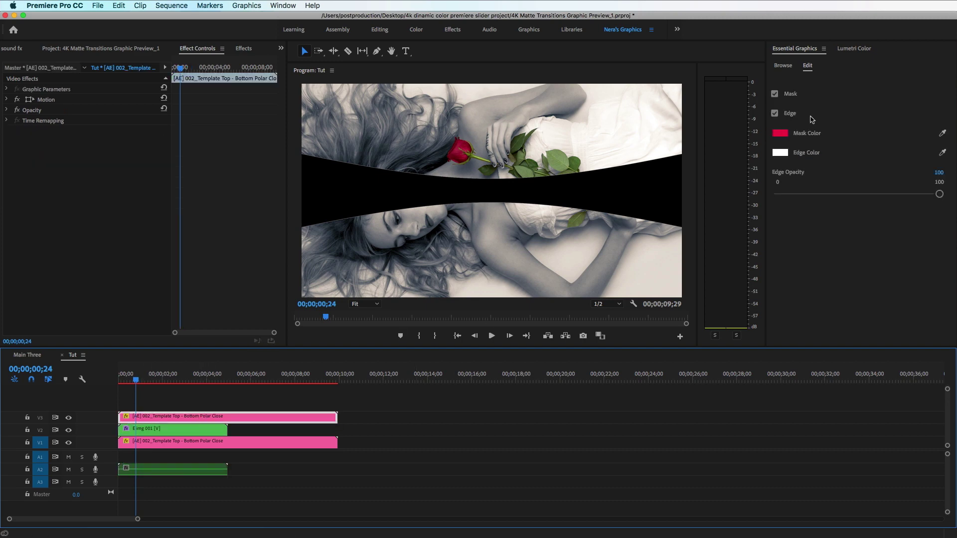
pyautogui.click(283, 6)
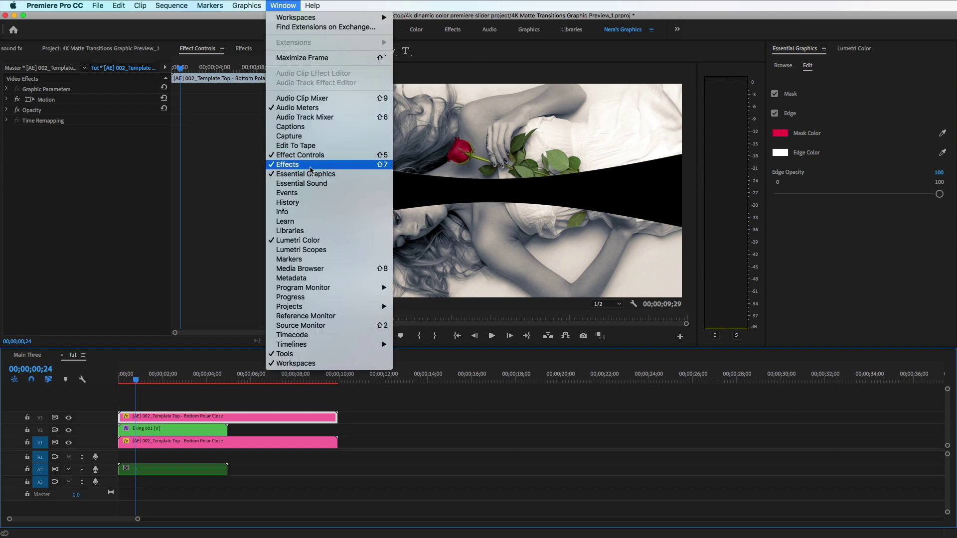
pyautogui.click(826, 120)
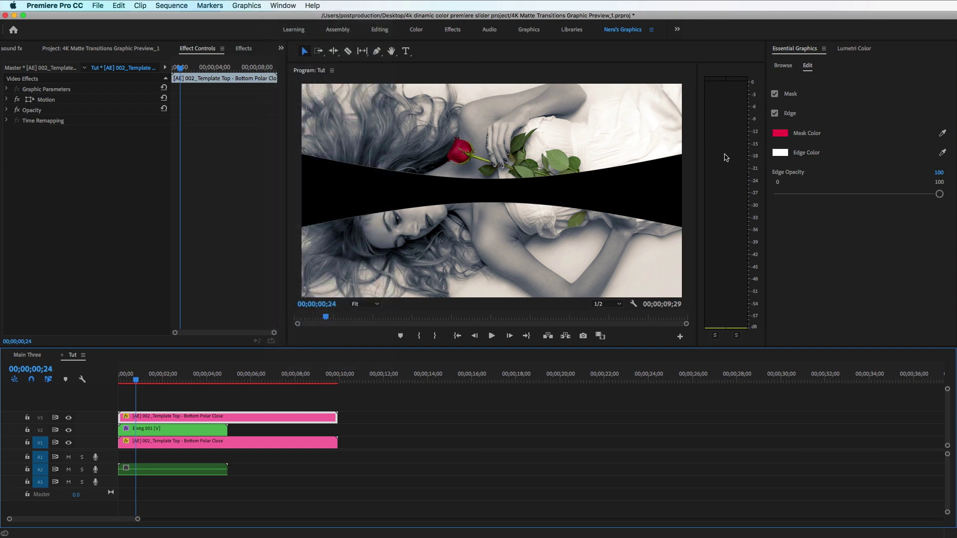
pyautogui.click(774, 113)
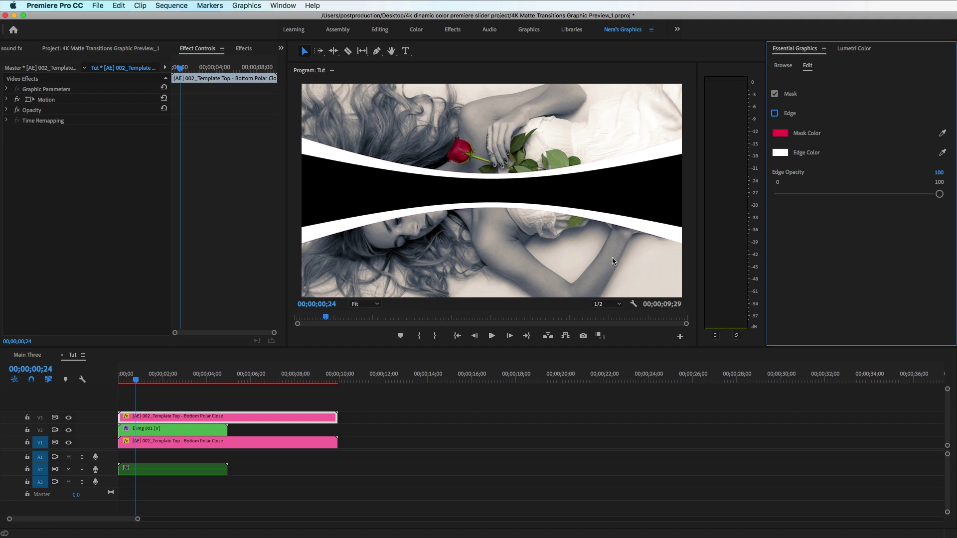
# Step: Turn off Mask for the 002 template clip on V1 and set its Edge Opacity to 20
pyautogui.click(222, 444)
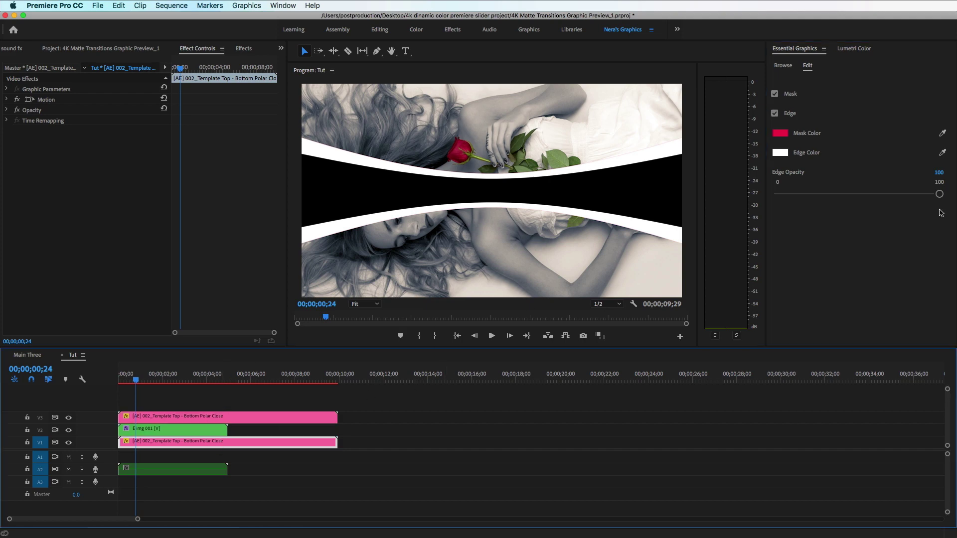
pyautogui.click(775, 94)
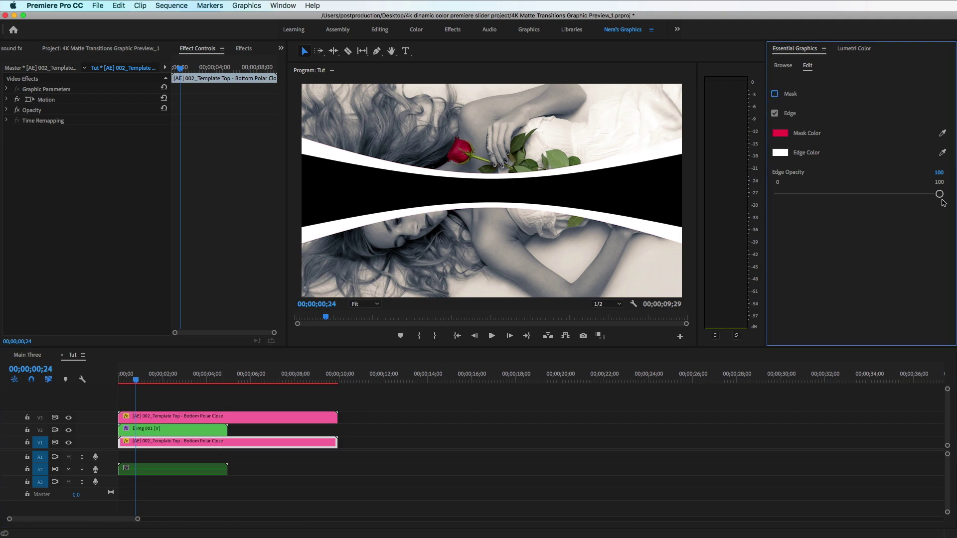
pyautogui.click(944, 172)
pyautogui.press('Return')
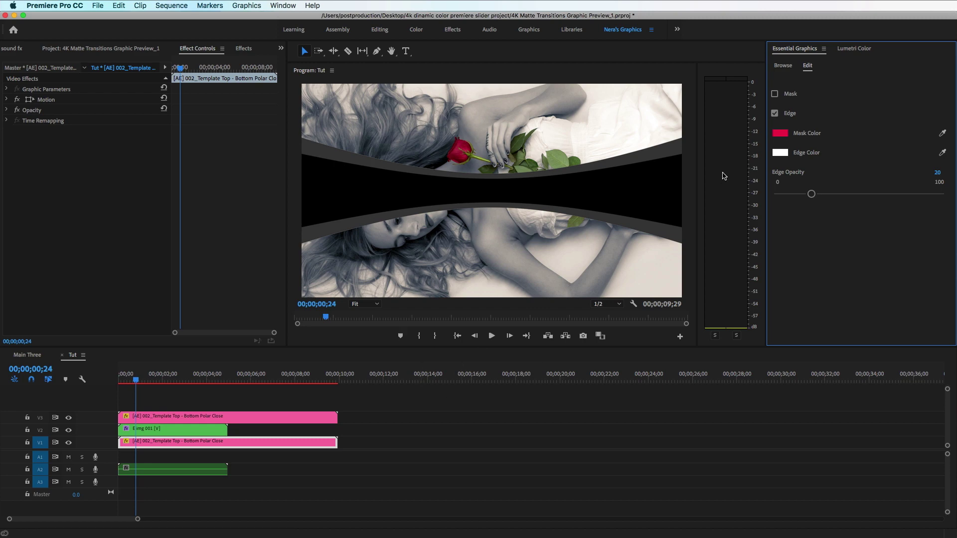
# Step: Place the 004 Template Sides Left & Right Close graphic on V3 at about 12 seconds
pyautogui.click(782, 66)
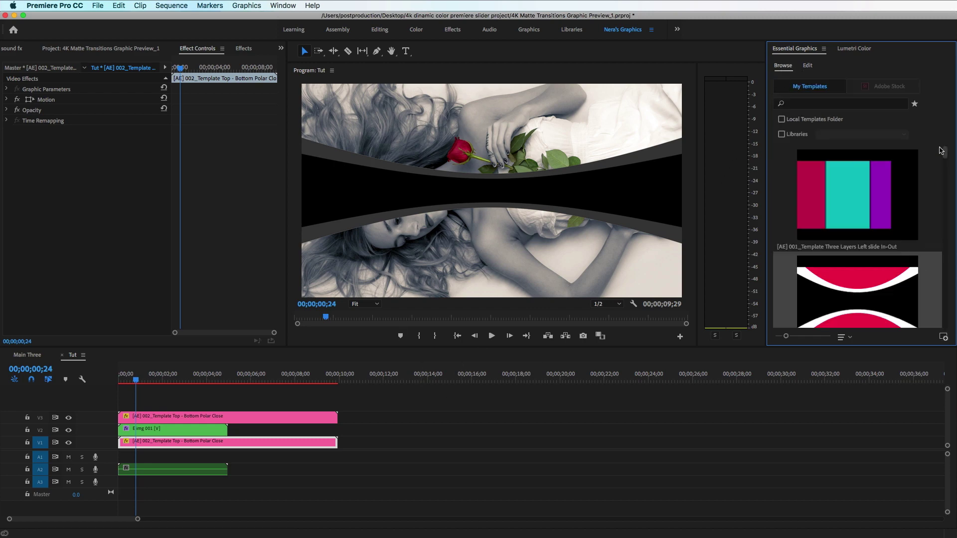
pyautogui.scroll(-8, 865, 237)
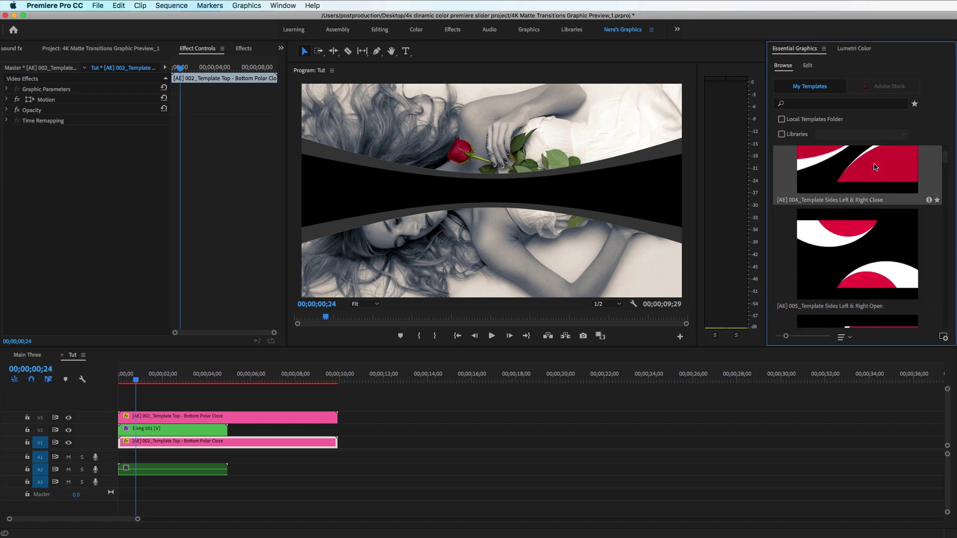
pyautogui.moveTo(660, 358); pyautogui.dragTo(398, 421)
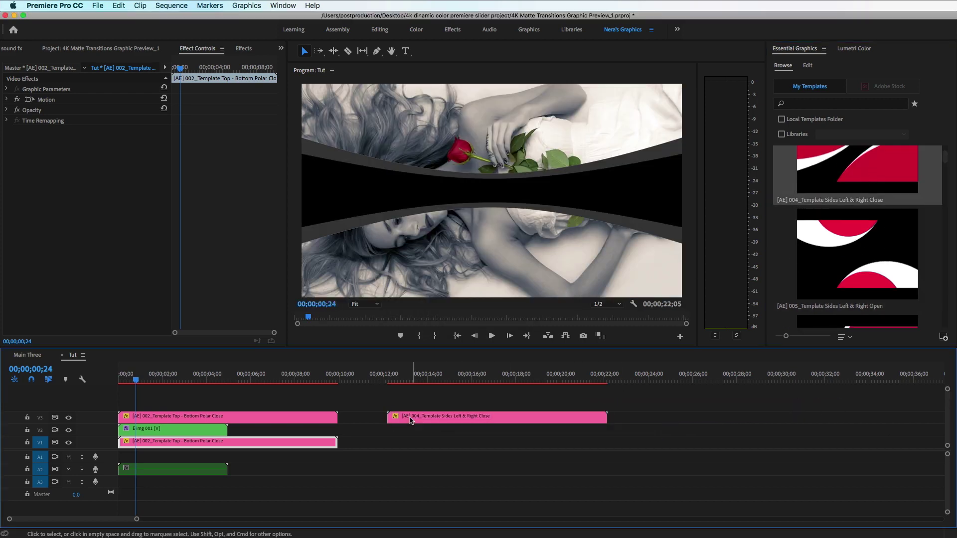
# Step: Scale the 004 template clip on V3 to frame size and duplicate it onto V1 at the same time
pyautogui.rightClick(435, 420)
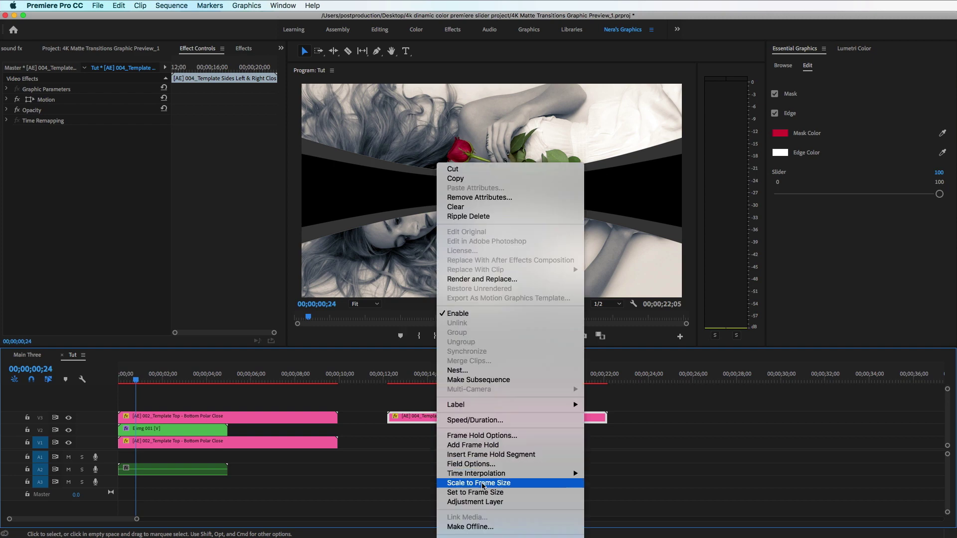
pyautogui.press('Escape')
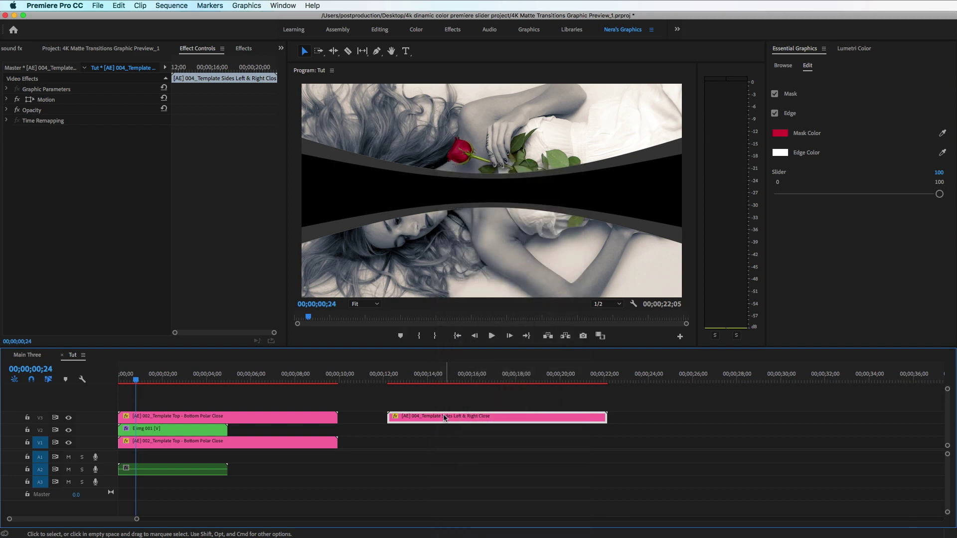
pyautogui.moveTo(445, 420); pyautogui.dragTo(438, 446)
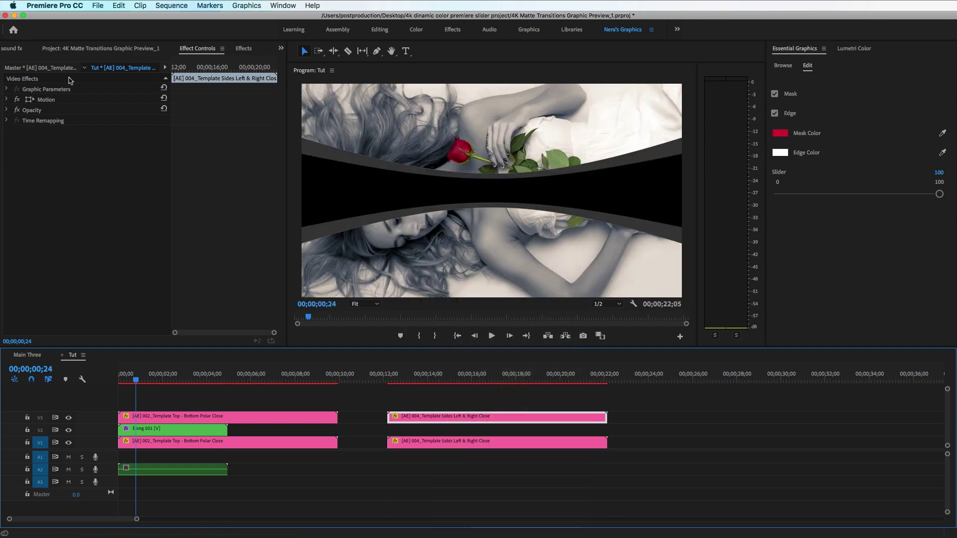
# Step: Place E img 002 from the img- comp bin on V2 between the two 004 template clips, aligned to their start
pyautogui.click(15, 50)
pyautogui.click(11, 64)
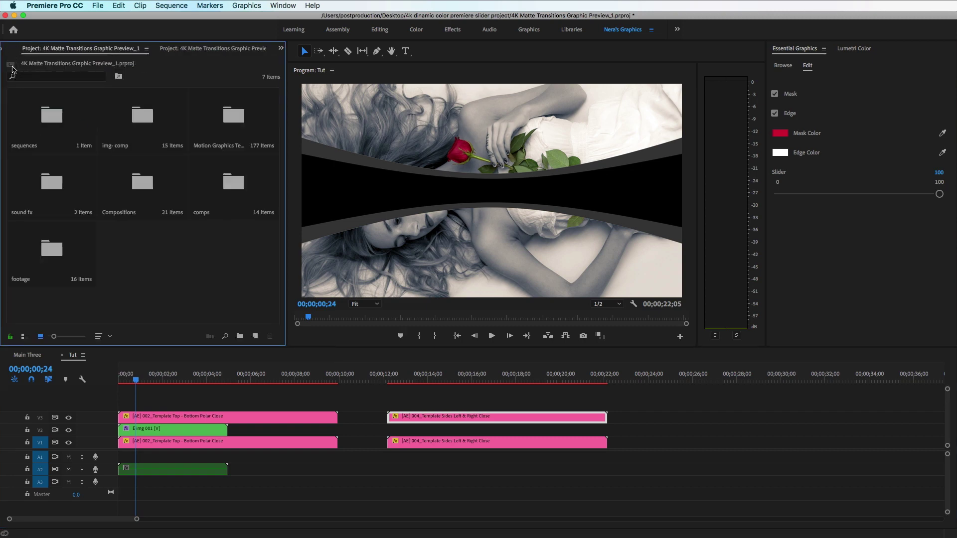
pyautogui.doubleClick(102, 123)
pyautogui.moveTo(125, 124); pyautogui.dragTo(392, 429)
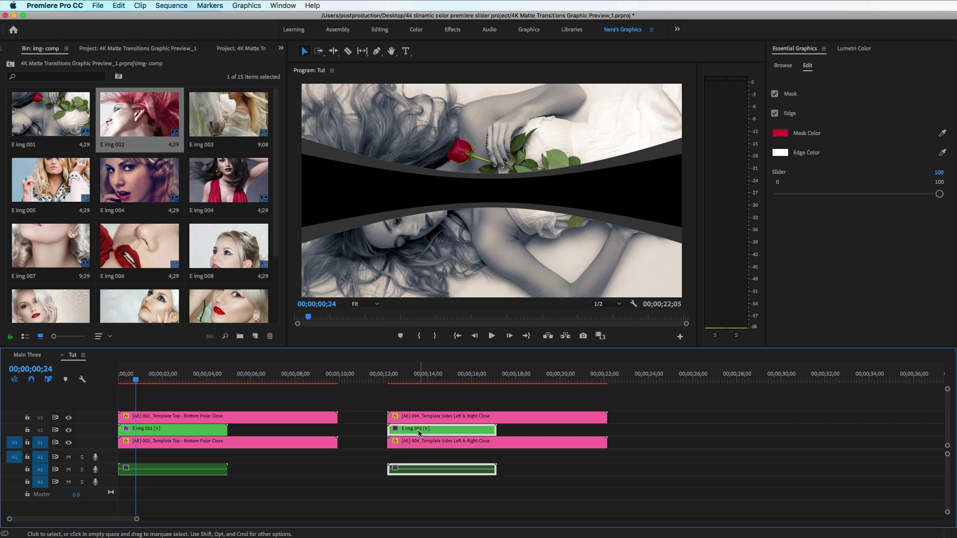
# Step: Apply the Track Matte Key effect to the E img 002 clip on V2
pyautogui.click(250, 50)
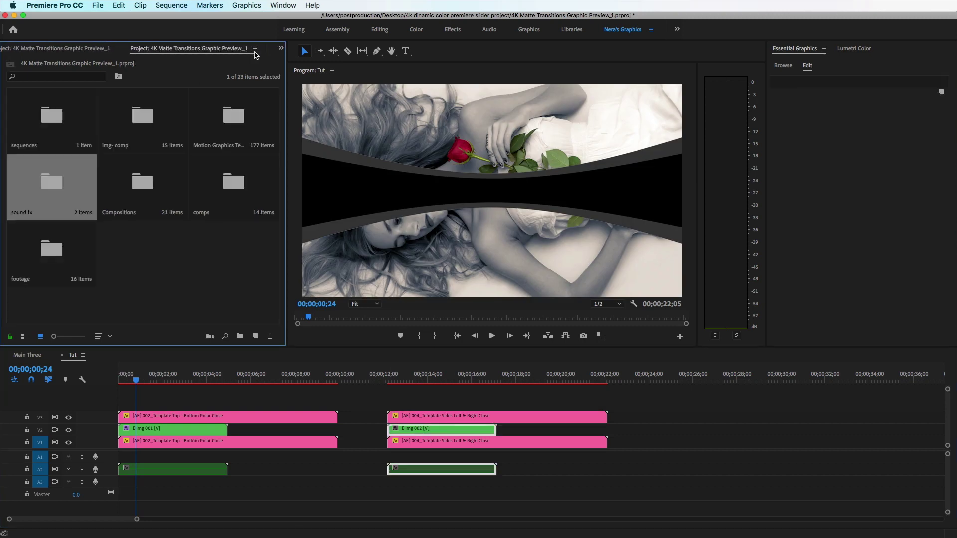
pyautogui.click(256, 52)
pyautogui.click(255, 52)
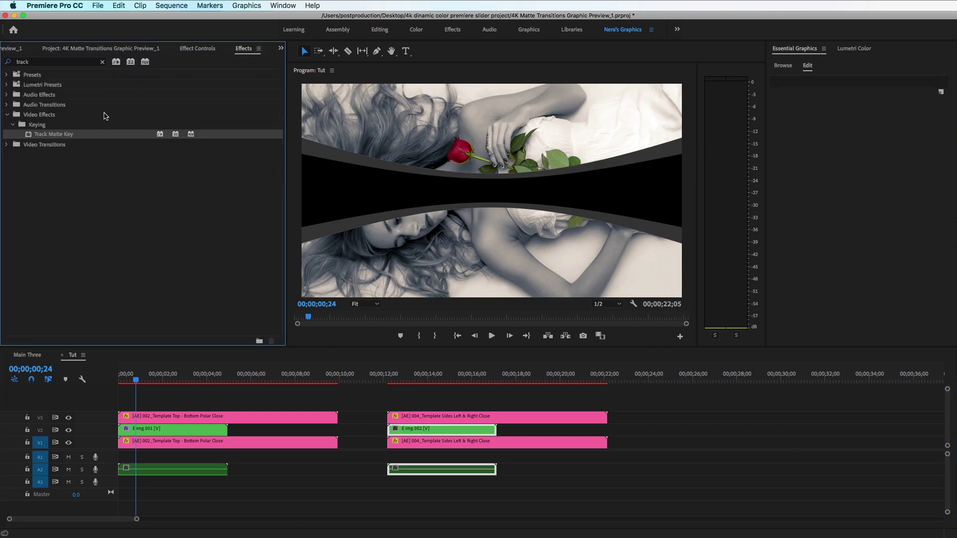
pyautogui.moveTo(50, 137); pyautogui.dragTo(414, 432)
# Step: Set the Track Matte Key matte of E img 002 to Video 3 and scrub through the clip's opening to preview it
pyautogui.click(204, 49)
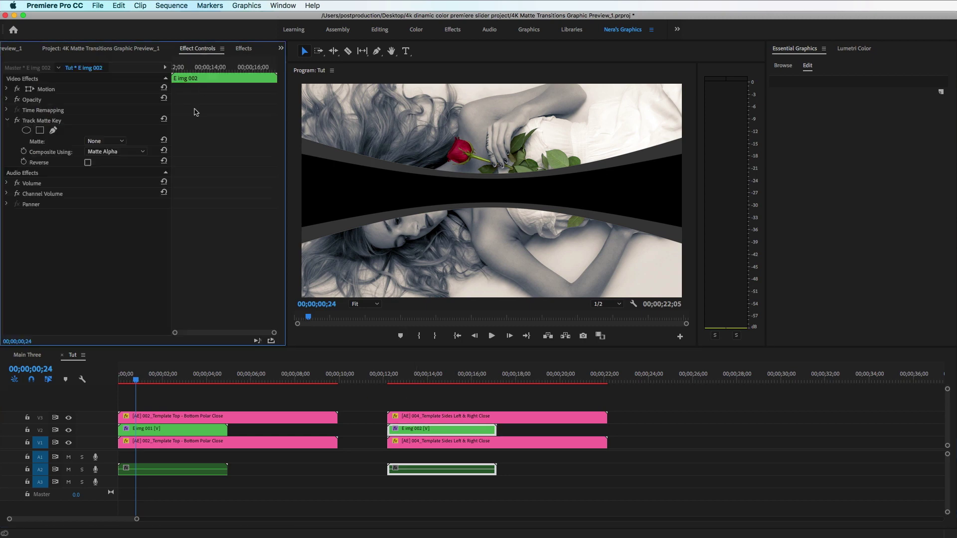
pyautogui.click(104, 142)
pyautogui.click(108, 164)
pyautogui.moveTo(391, 384); pyautogui.dragTo(416, 386)
# Step: Turn off Edge for the 004 template clip on V3 and turn off Mask for its copy on V1
pyautogui.click(421, 416)
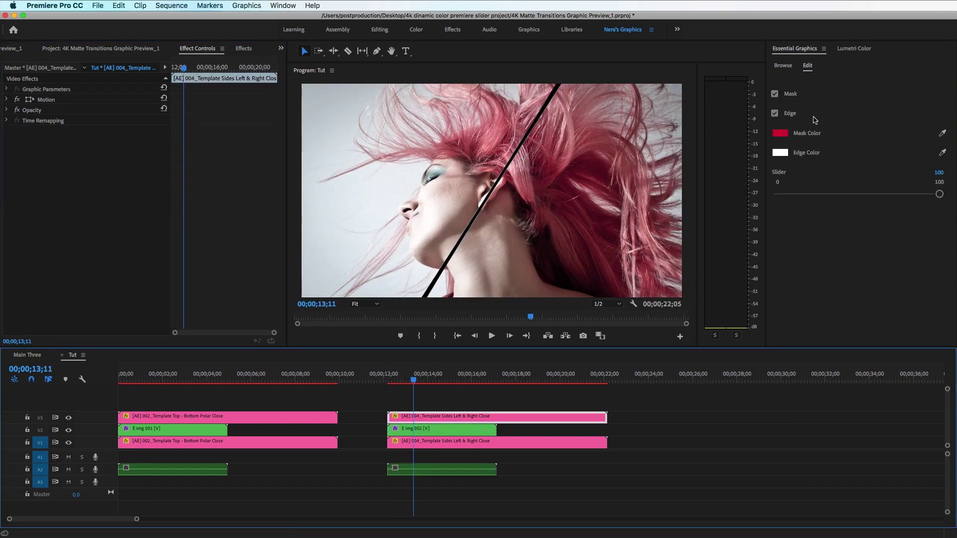
pyautogui.click(774, 113)
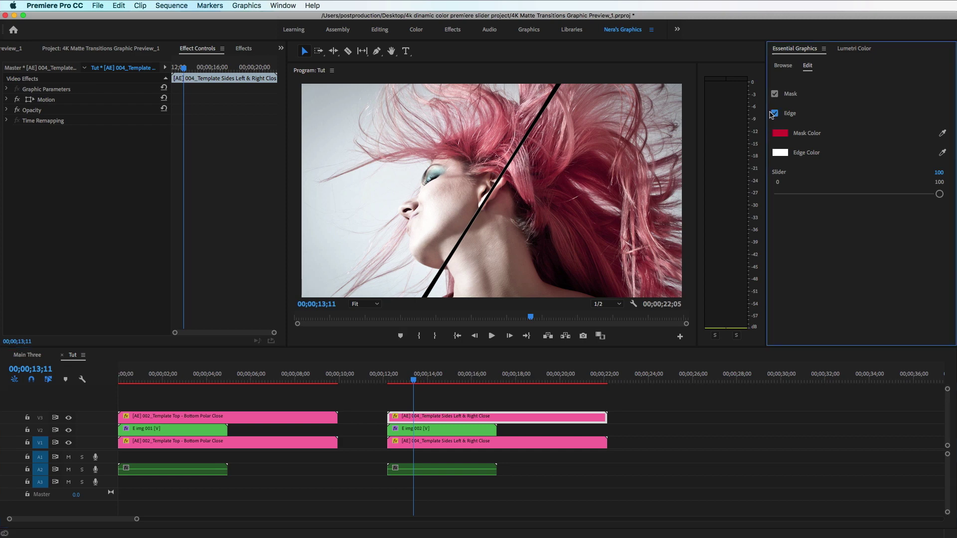
pyautogui.click(503, 443)
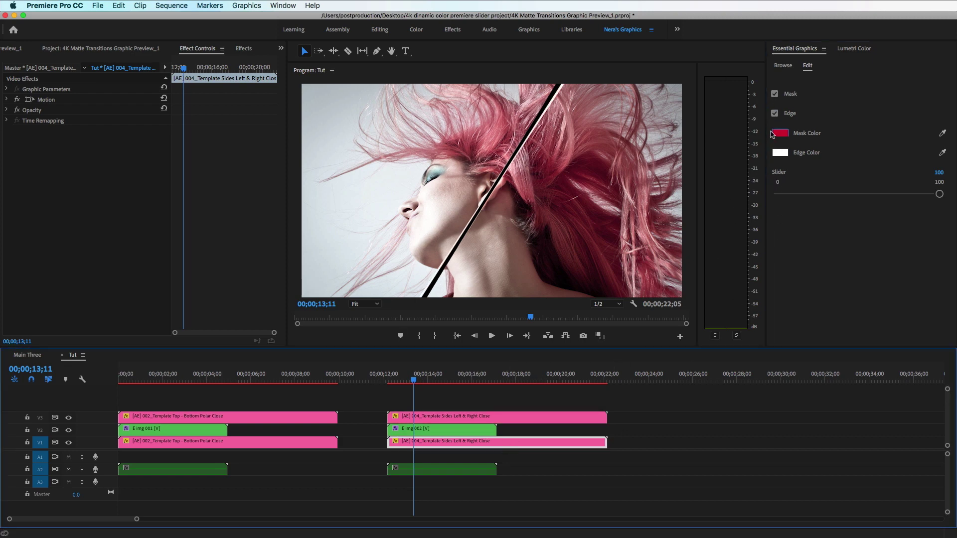
pyautogui.click(774, 96)
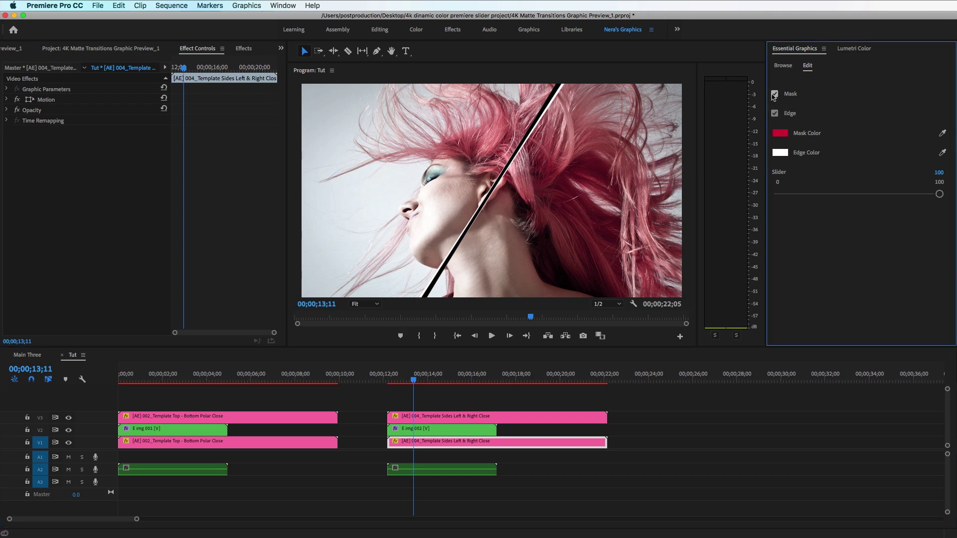
# Step: Set the Slider of the 004 template clip on V1 to 20 and preview the transition near its start
pyautogui.click(932, 174)
pyautogui.write('20')
pyautogui.press('Return')
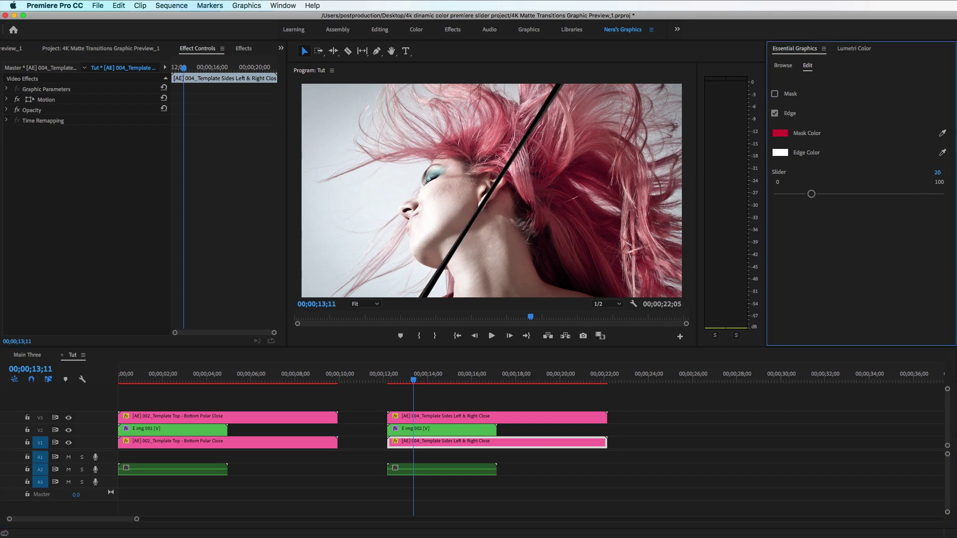
pyautogui.click(406, 381)
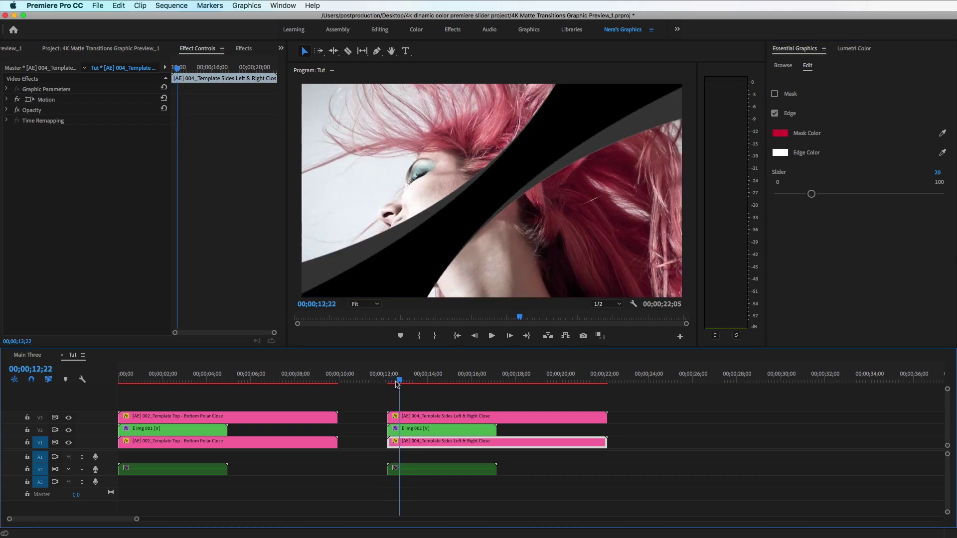
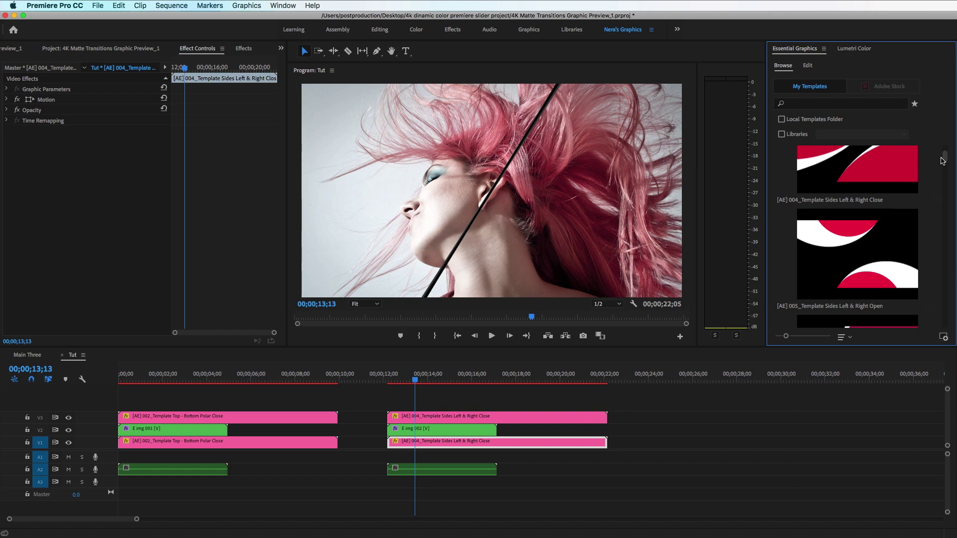
# Step: Find the 065 Template Wave mask graphic among the templates and place it on V3 at about 27 seconds
pyautogui.scroll(-10, 935, 193)
pyautogui.scroll(10, 935, 305)
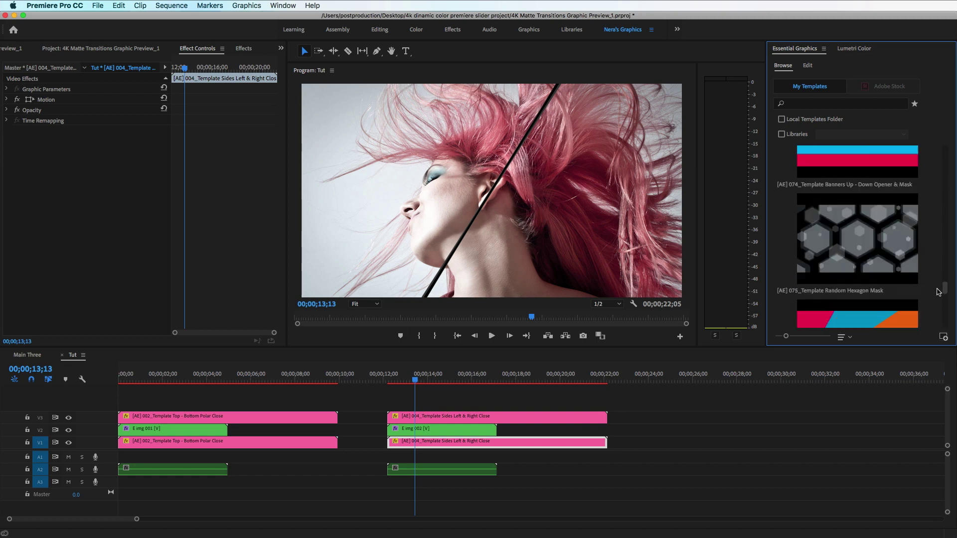
pyautogui.scroll(4, 935, 280)
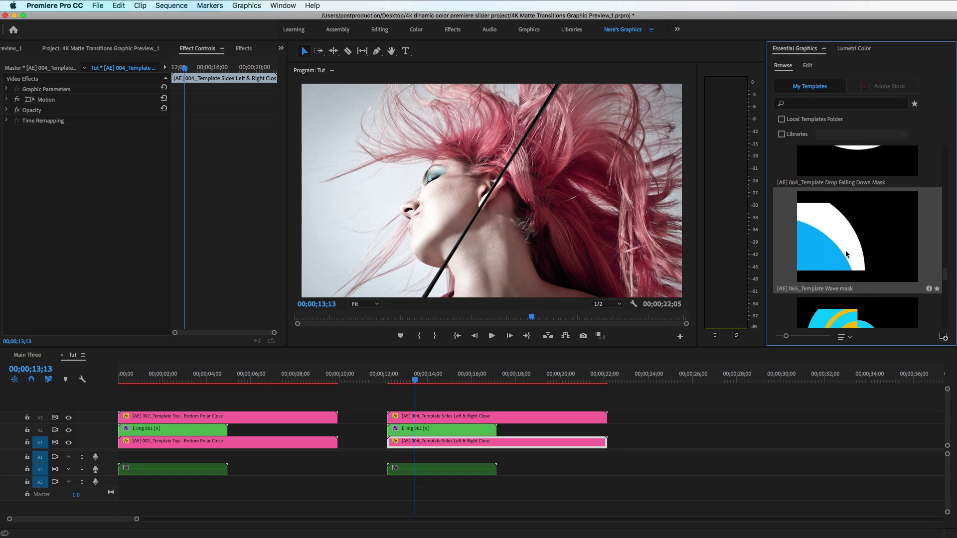
pyautogui.moveTo(104, 523); pyautogui.dragTo(121, 520)
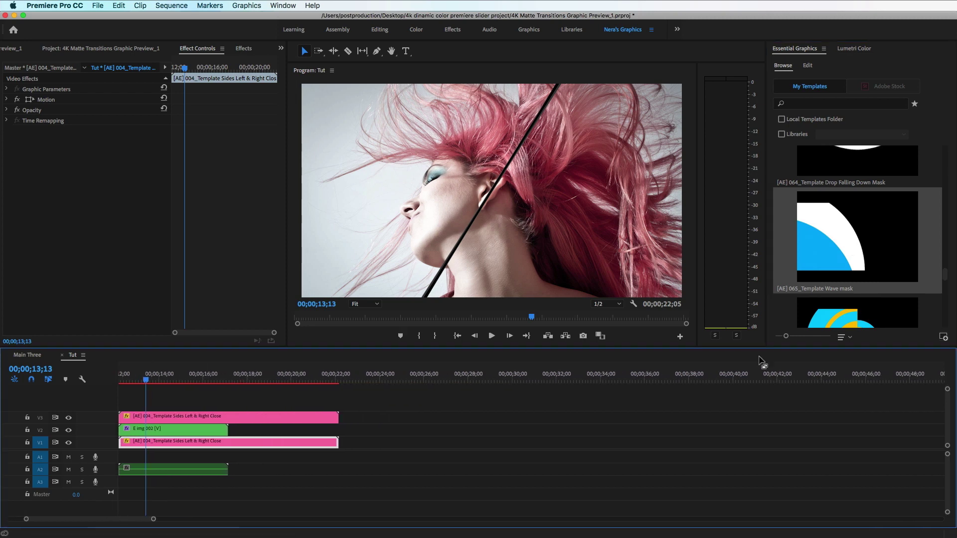
pyautogui.moveTo(839, 235); pyautogui.dragTo(445, 421)
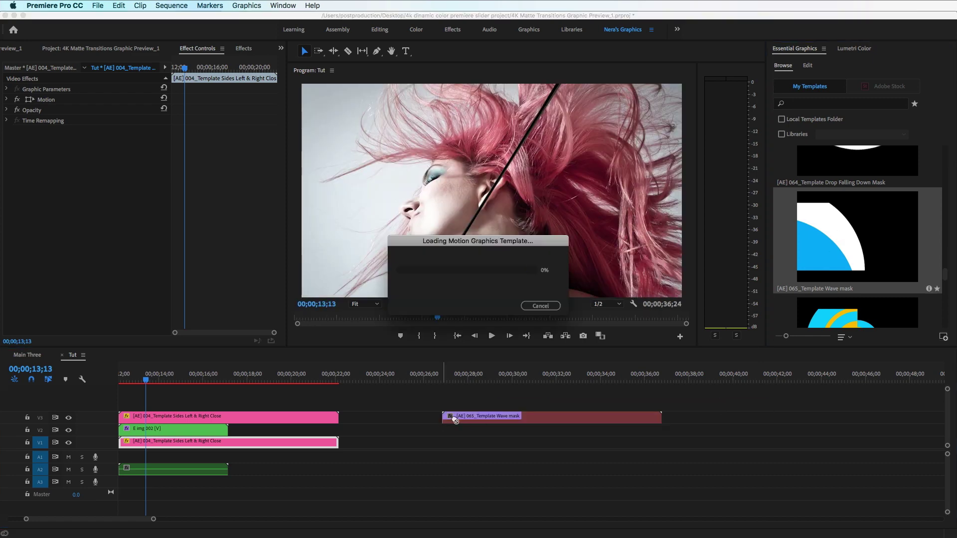
# Step: Scale the 065 Wave mask clip on V3 to frame size and duplicate it onto V1 directly below
pyautogui.rightClick(501, 422)
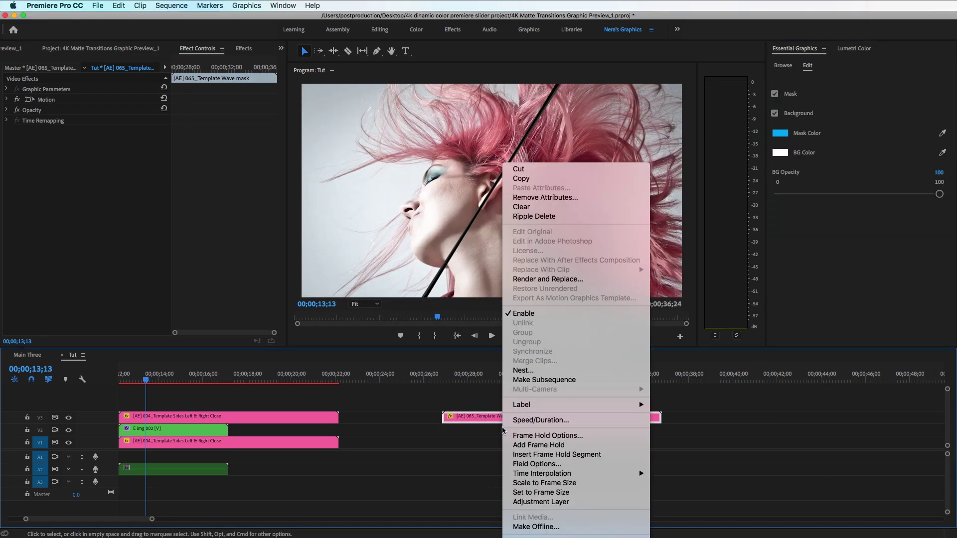
pyautogui.click(549, 483)
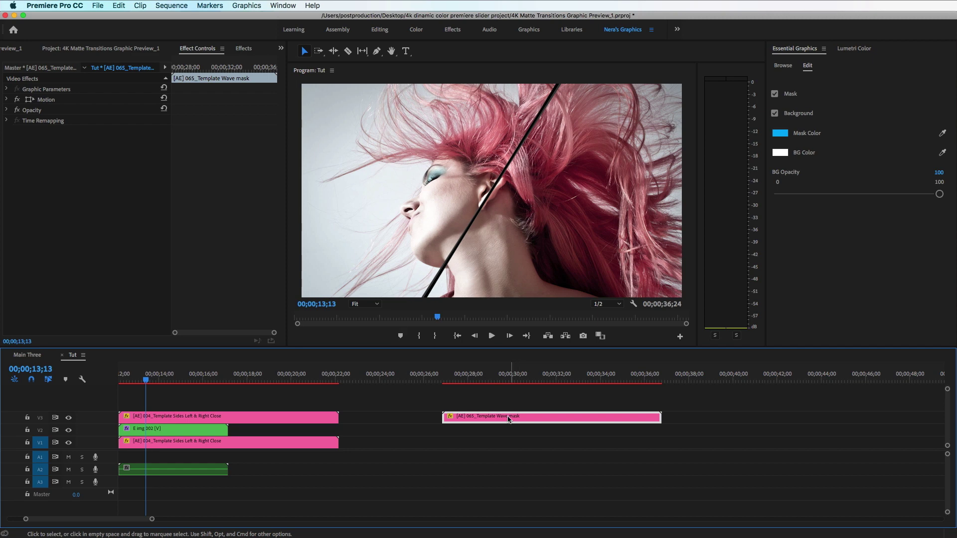
pyautogui.moveTo(508, 419); pyautogui.dragTo(507, 443)
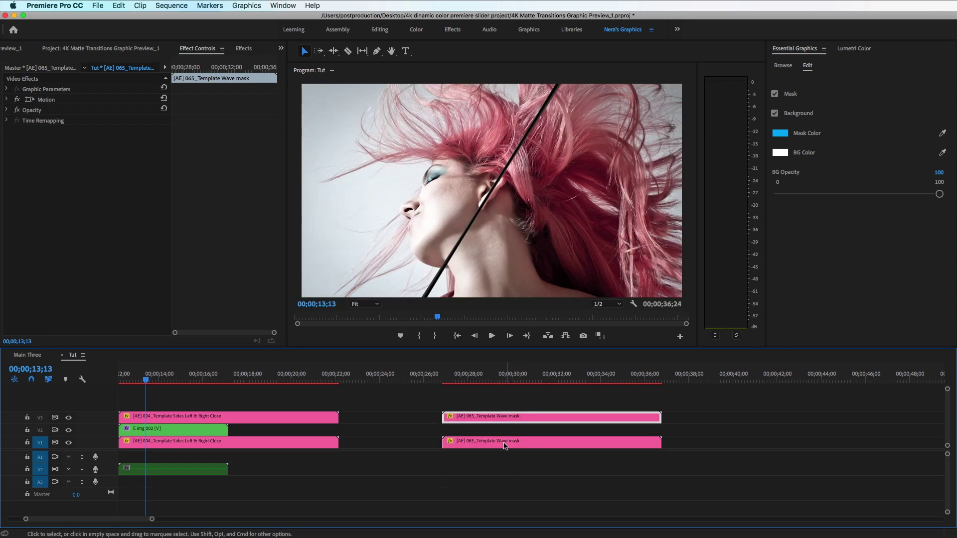
# Step: Place the red-dress image E img 004 on V2 between the two 065 Wave mask clips at about 27 seconds
pyautogui.click(505, 443)
pyautogui.click(6, 51)
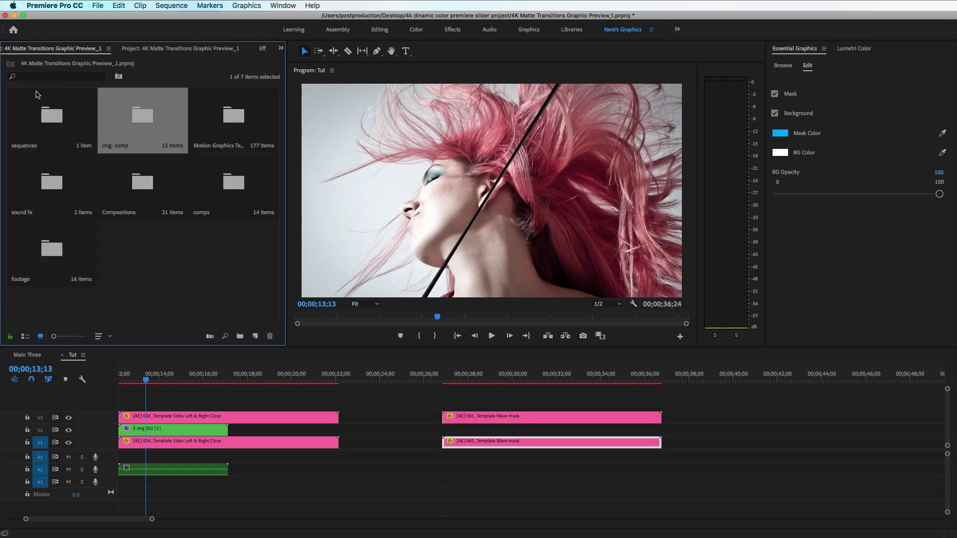
pyautogui.moveTo(218, 174); pyautogui.dragTo(445, 436)
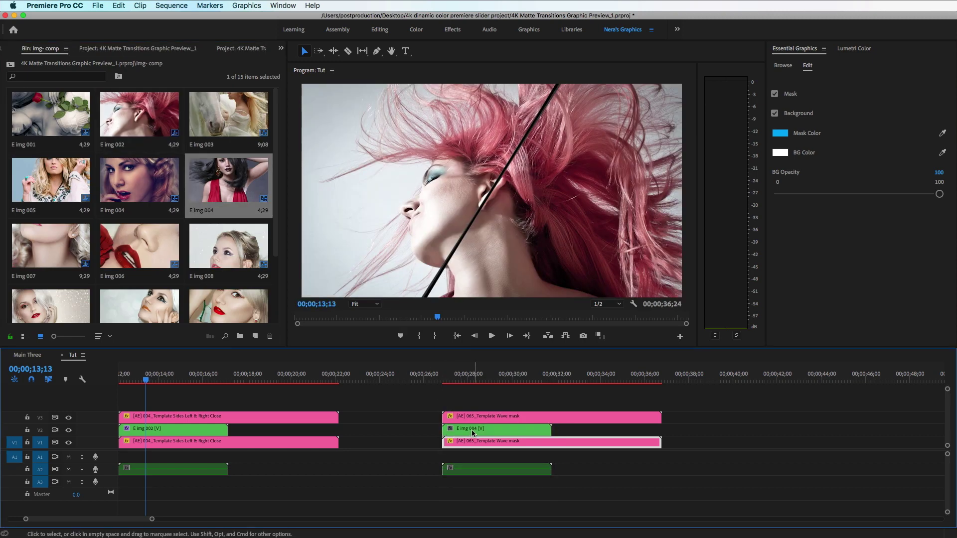
# Step: Apply the Track Matte Key effect to the E img 004 clip on V2 between the 065 Wave mask clips
pyautogui.click(257, 50)
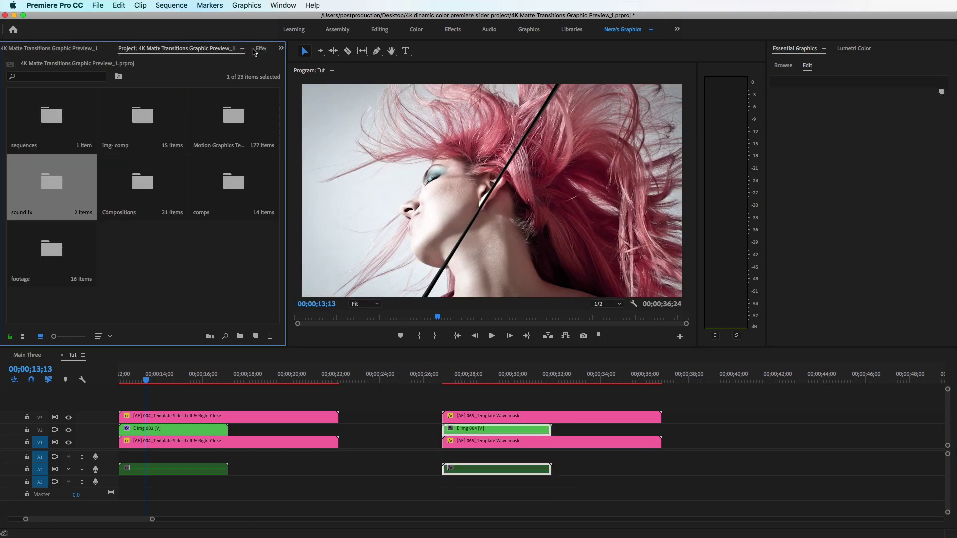
pyautogui.click(241, 49)
pyautogui.click(246, 57)
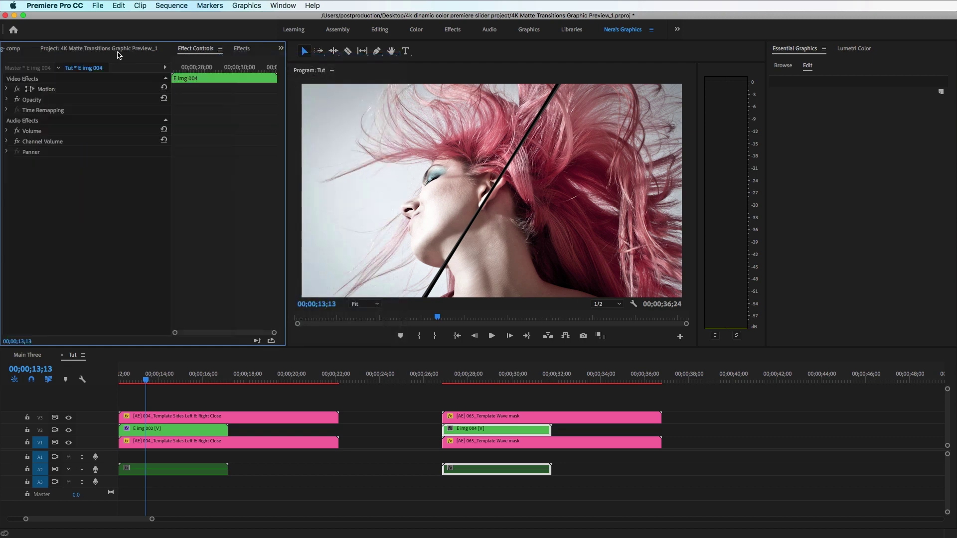
pyautogui.click(240, 49)
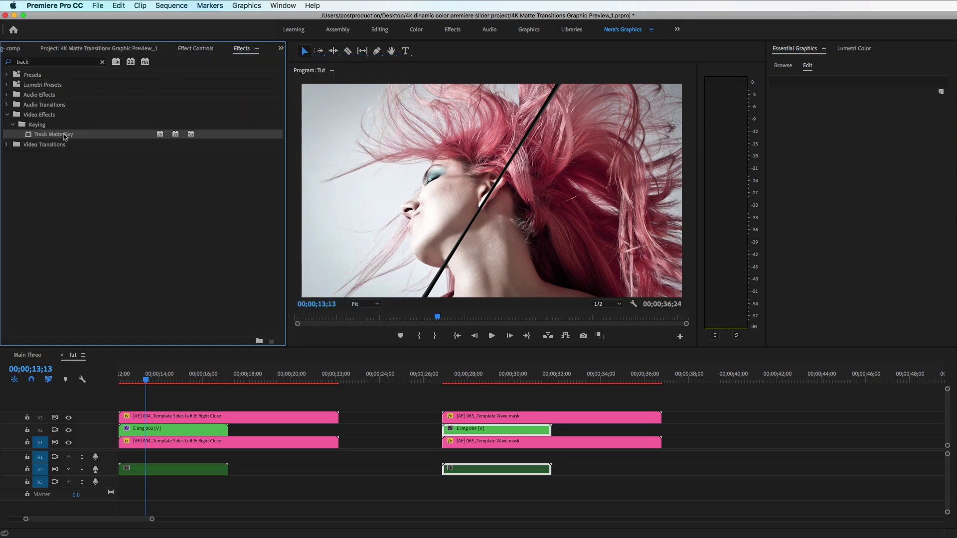
pyautogui.moveTo(65, 137); pyautogui.dragTo(488, 435)
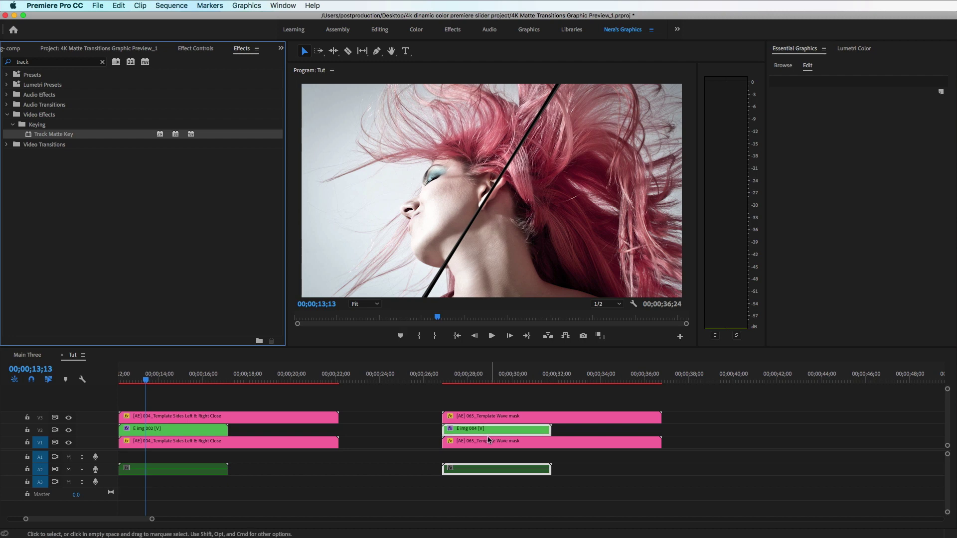
# Step: Set the Track Matte Key's matte to Video 3 for the E img 004 clip
pyautogui.click(457, 380)
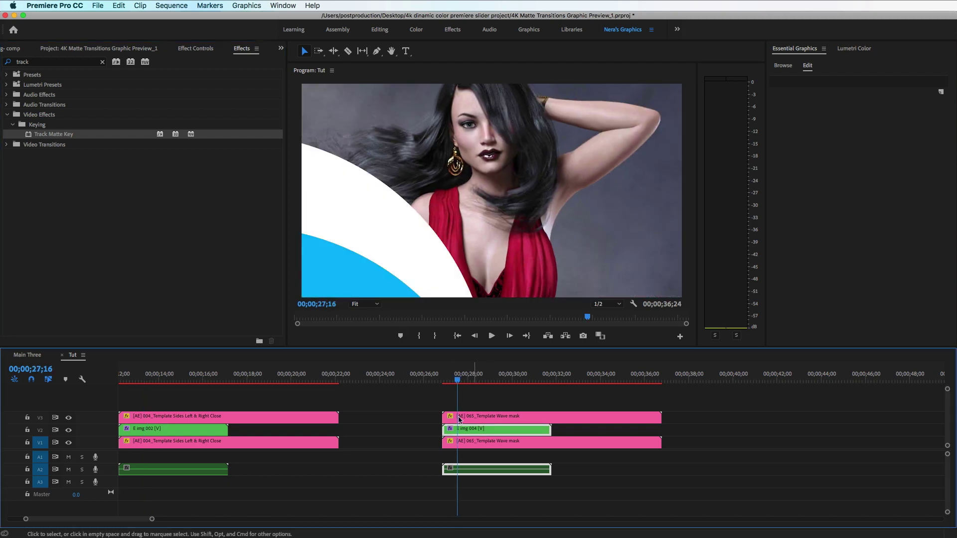
pyautogui.click(199, 49)
pyautogui.click(105, 141)
pyautogui.click(114, 168)
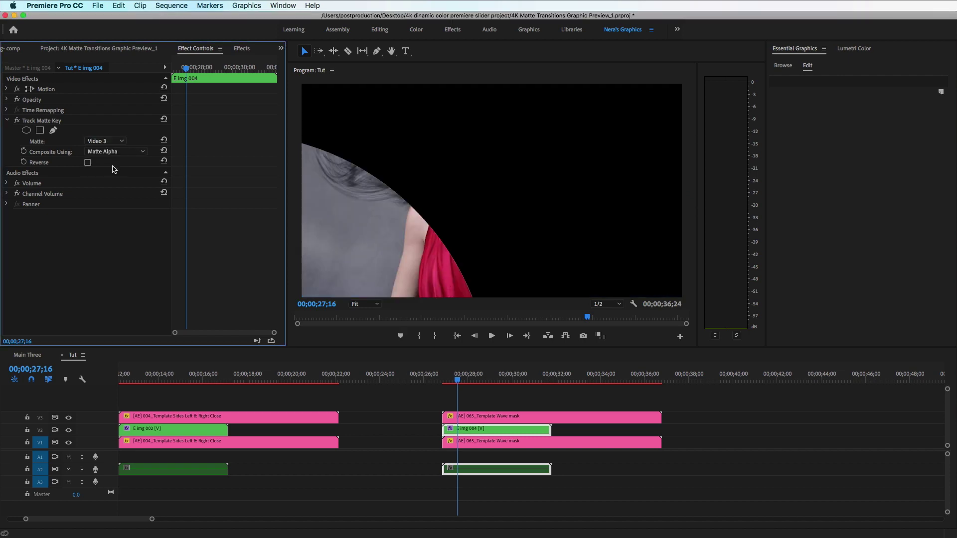
# Step: Preview the matte transition and turn off Background for the 065 Wave mask clip on V3
pyautogui.moveTo(453, 380)
pyautogui.mouseDown()
pyautogui.moveTo(437, 380)
pyautogui.moveTo(469, 379)
pyautogui.mouseUp()
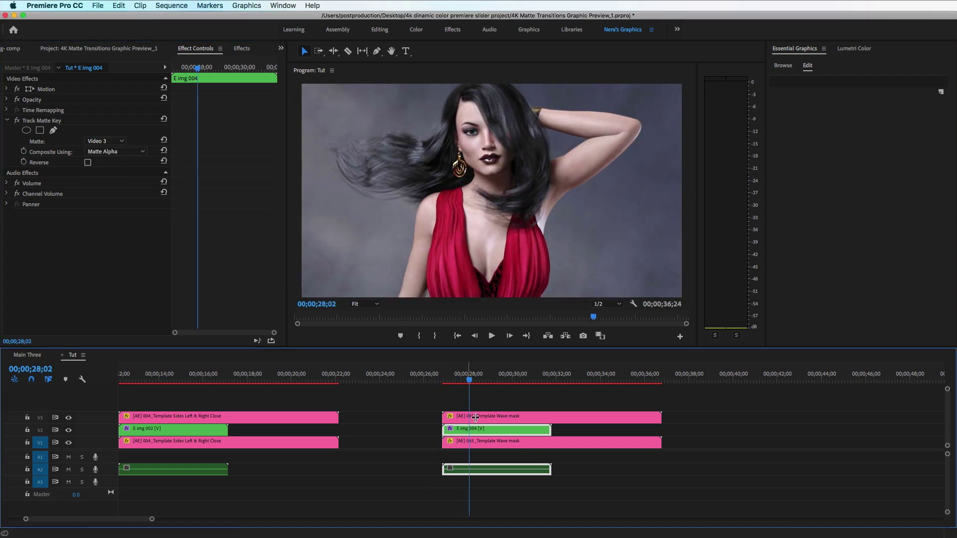
pyautogui.click(474, 418)
pyautogui.click(458, 381)
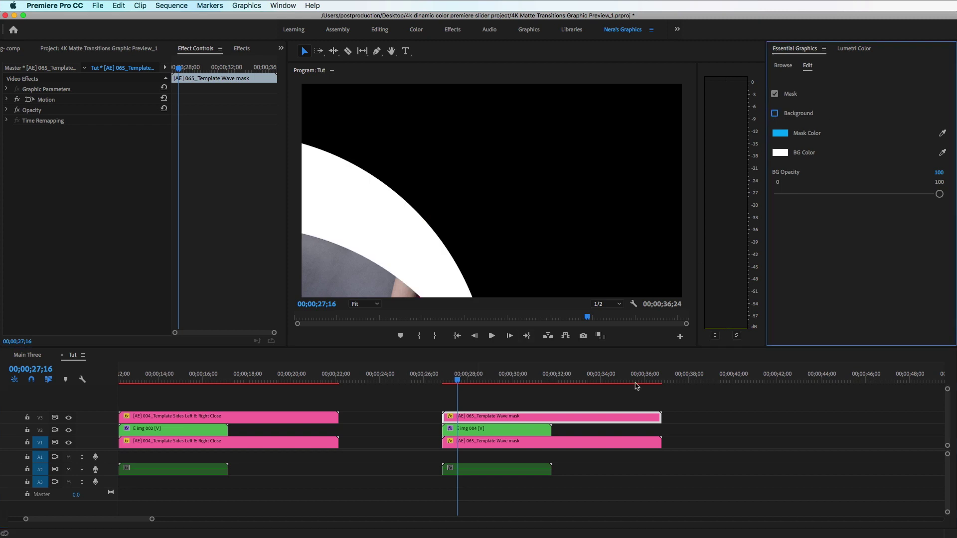
# Step: Turn off Mask for the 065 Wave mask clip on V1, set its BG Opacity to 20, and preview the transition
pyautogui.click(507, 444)
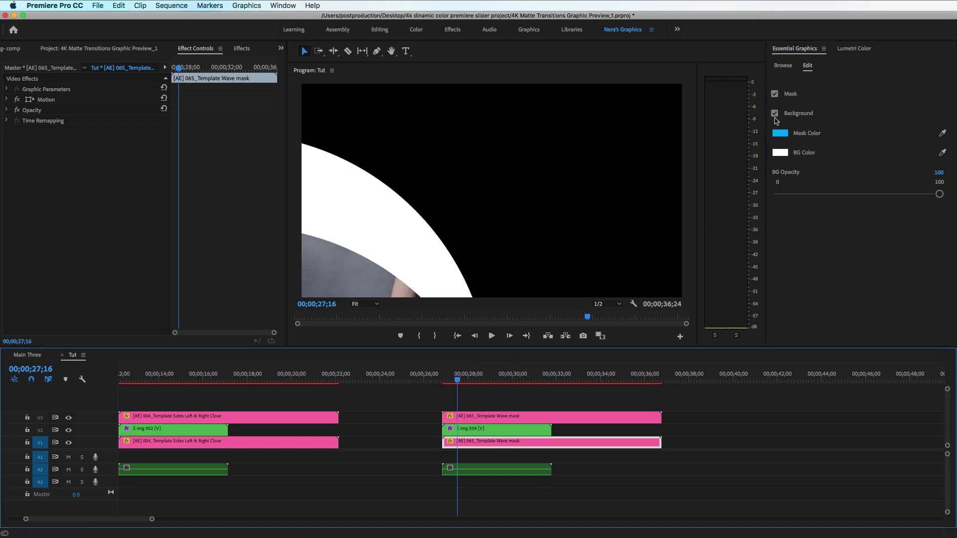
pyautogui.click(774, 94)
pyautogui.click(941, 173)
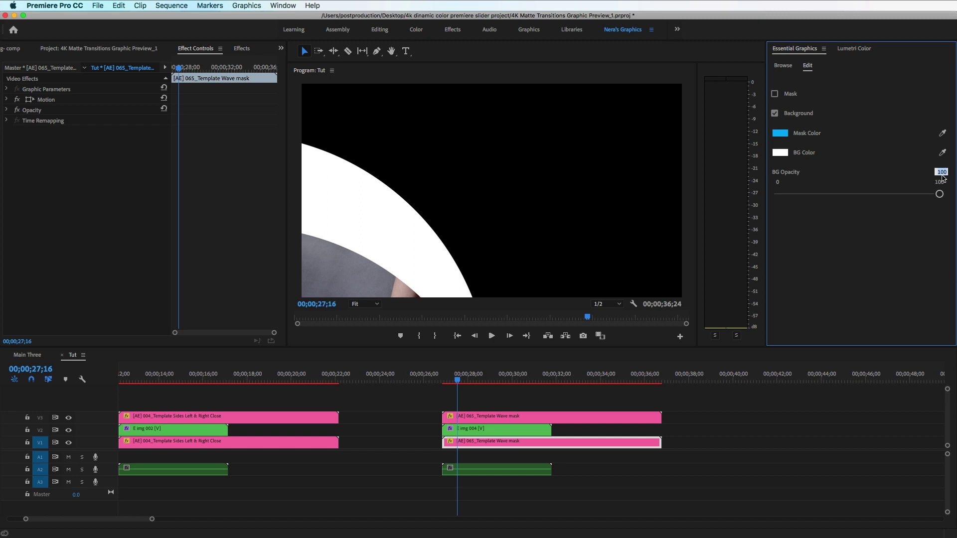
pyautogui.write('20')
pyautogui.press('Return')
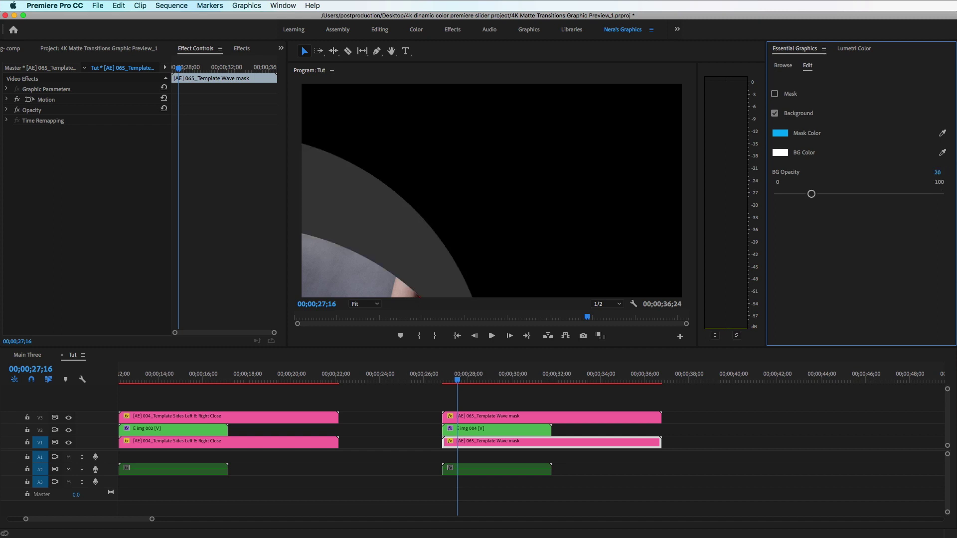
pyautogui.moveTo(459, 382)
pyautogui.mouseDown()
pyautogui.moveTo(446, 382)
pyautogui.moveTo(469, 388)
pyautogui.moveTo(460, 389)
pyautogui.mouseUp()
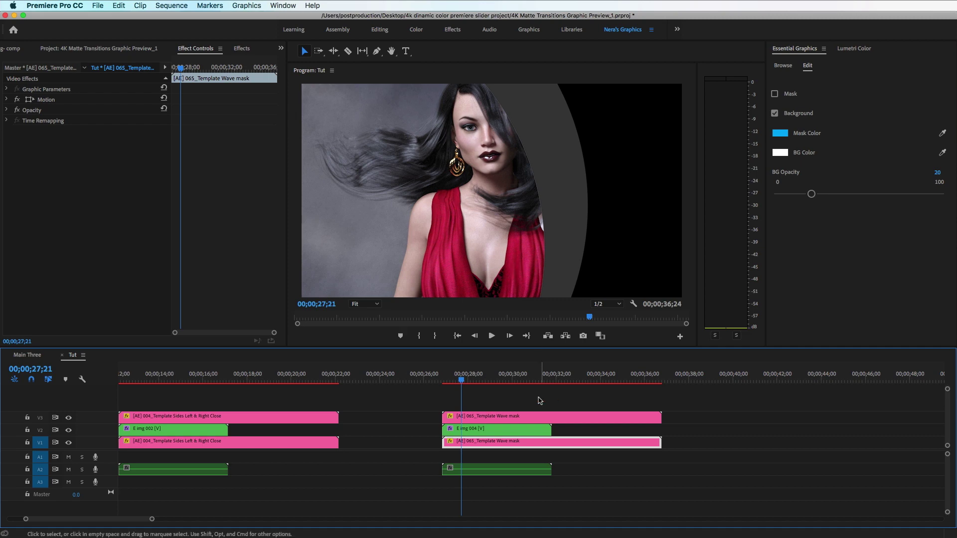
# Step: Duplicate the 065 Wave mask group to about 38 seconds and replace its image with the close-up portrait E img 004
pyautogui.moveTo(498, 401); pyautogui.dragTo(742, 422)
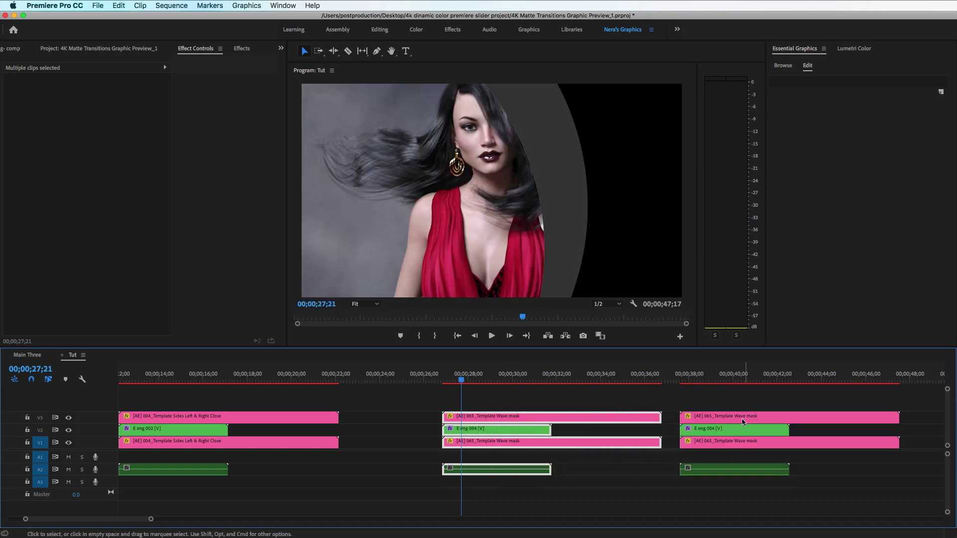
pyautogui.click(726, 431)
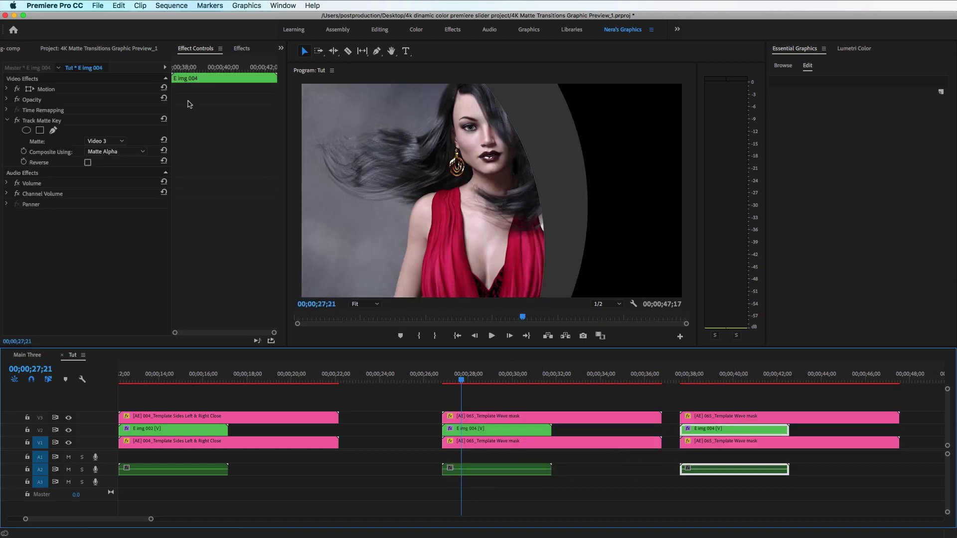
pyautogui.click(11, 48)
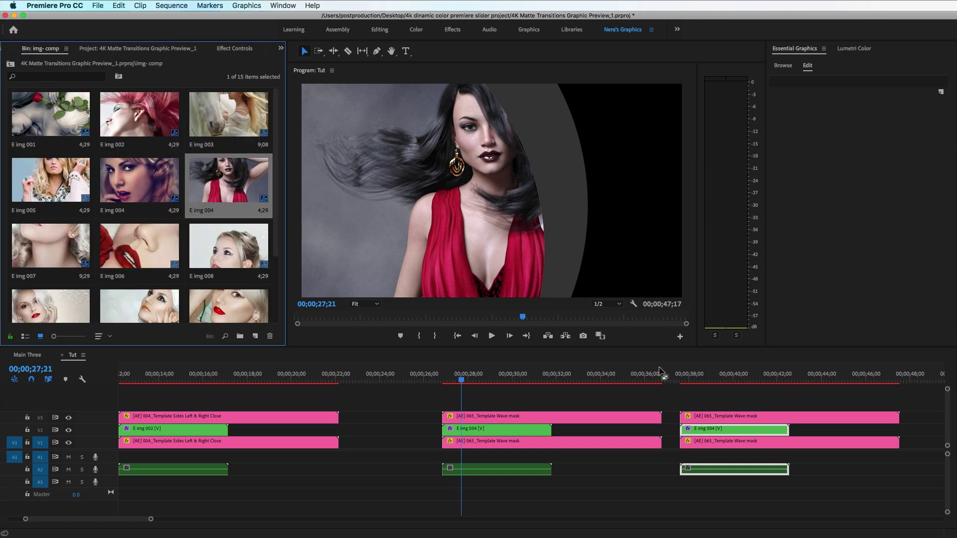
pyautogui.click(727, 431)
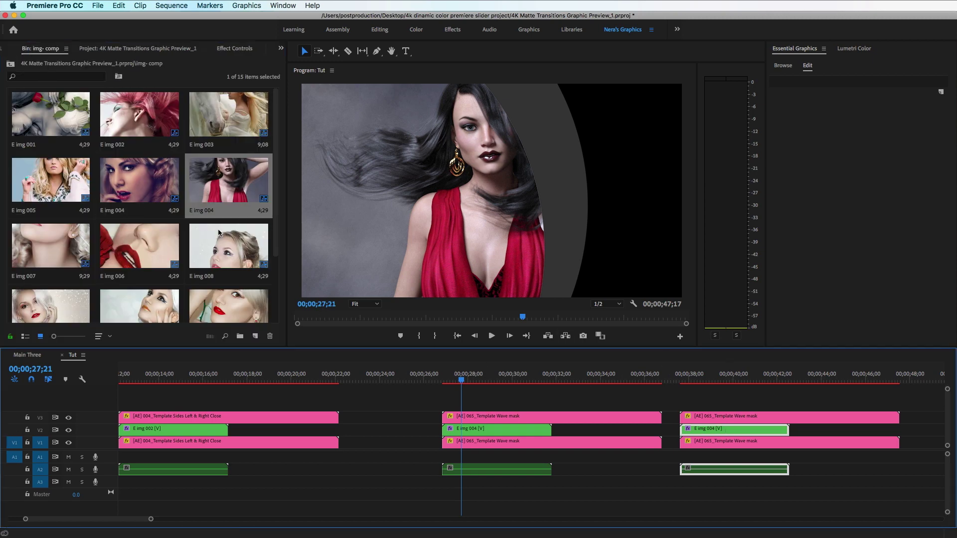
pyautogui.click(142, 195)
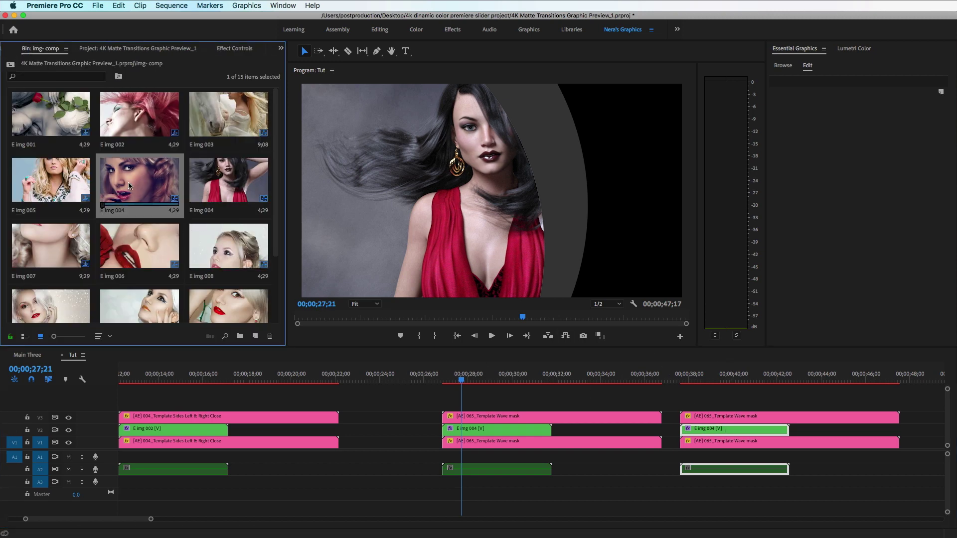
pyautogui.moveTo(128, 184); pyautogui.dragTo(694, 432)
pyautogui.moveTo(698, 380)
pyautogui.mouseDown()
pyautogui.moveTo(690, 380)
pyautogui.moveTo(700, 380)
pyautogui.mouseUp()
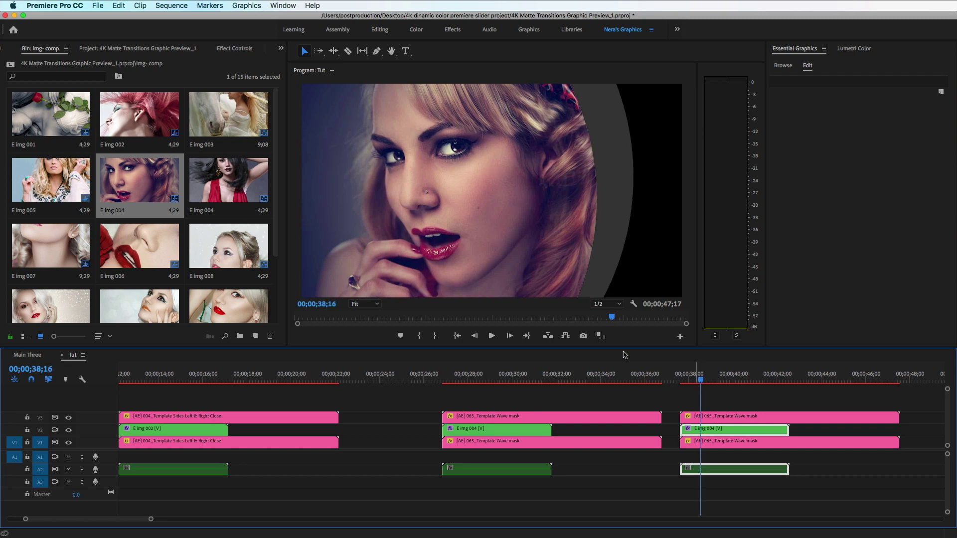
# Step: Apply the Horizontal Flip effect to both 065 Wave mask clips of the duplicated group and preview the reversed transition
pyautogui.click(222, 49)
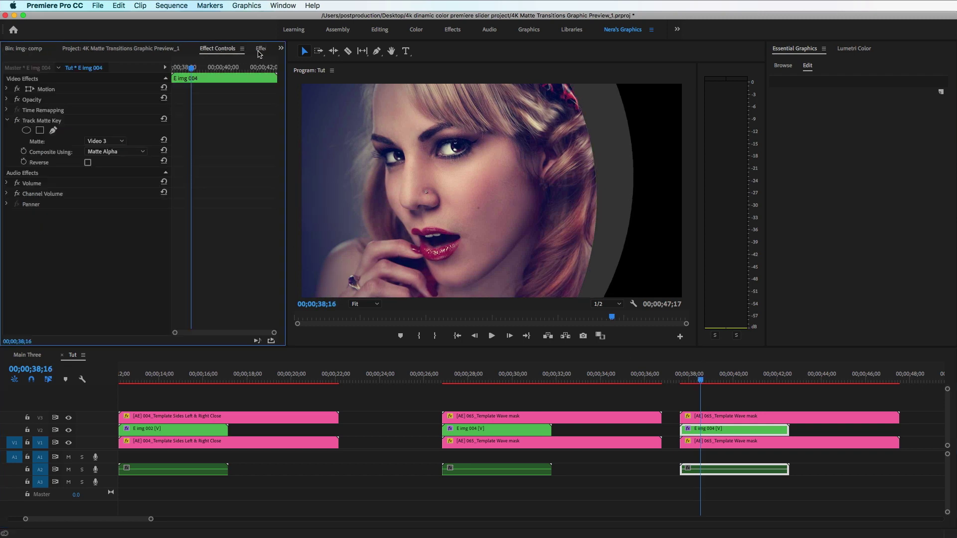
pyautogui.click(260, 49)
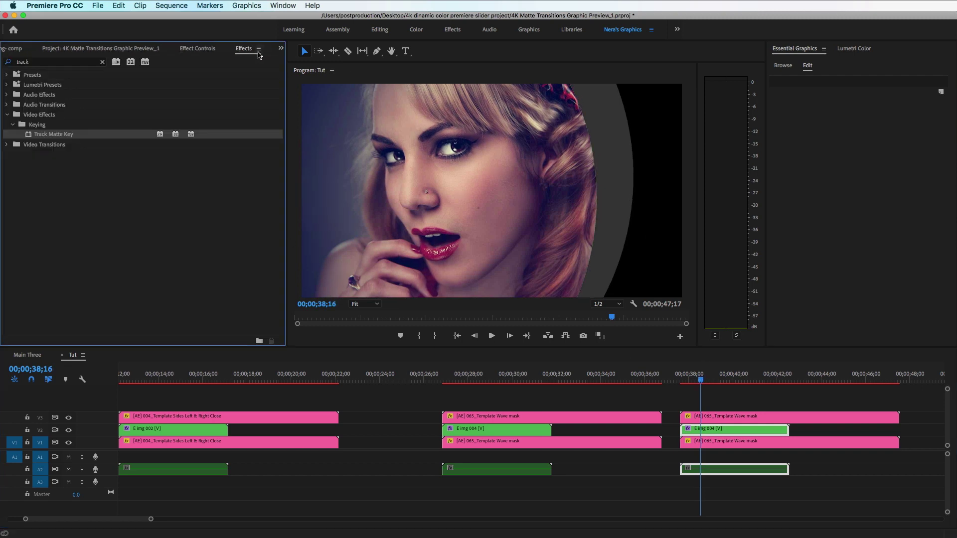
pyautogui.click(103, 62)
pyautogui.click(81, 61)
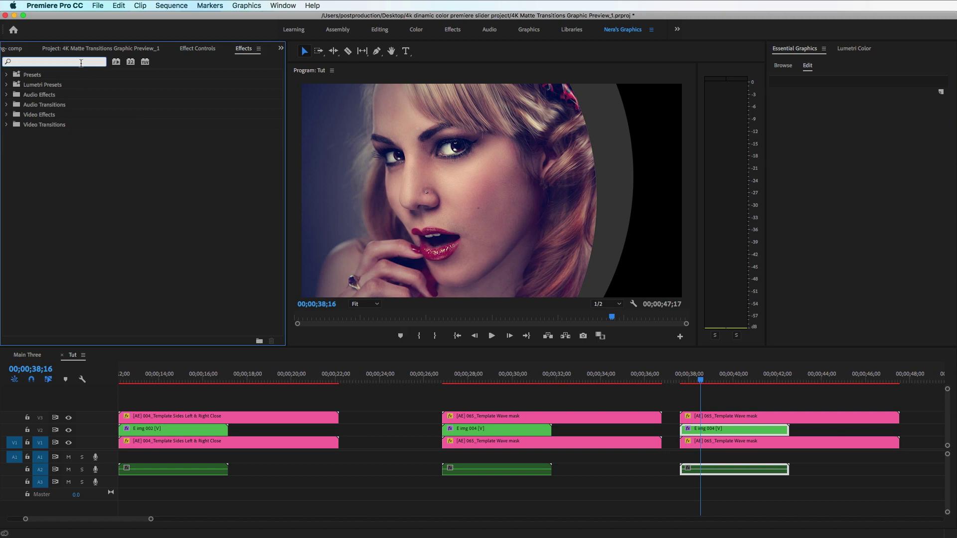
pyautogui.write('flip')
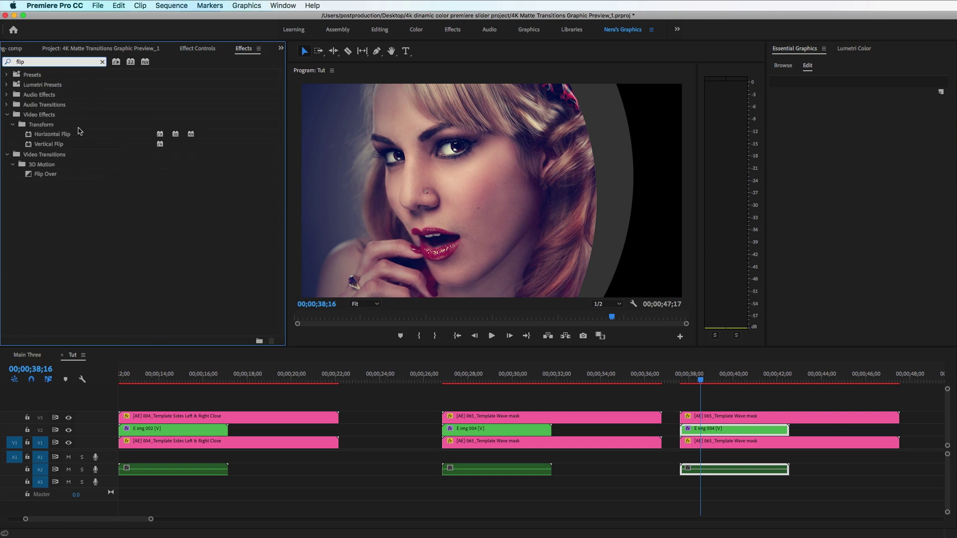
pyautogui.click(47, 136)
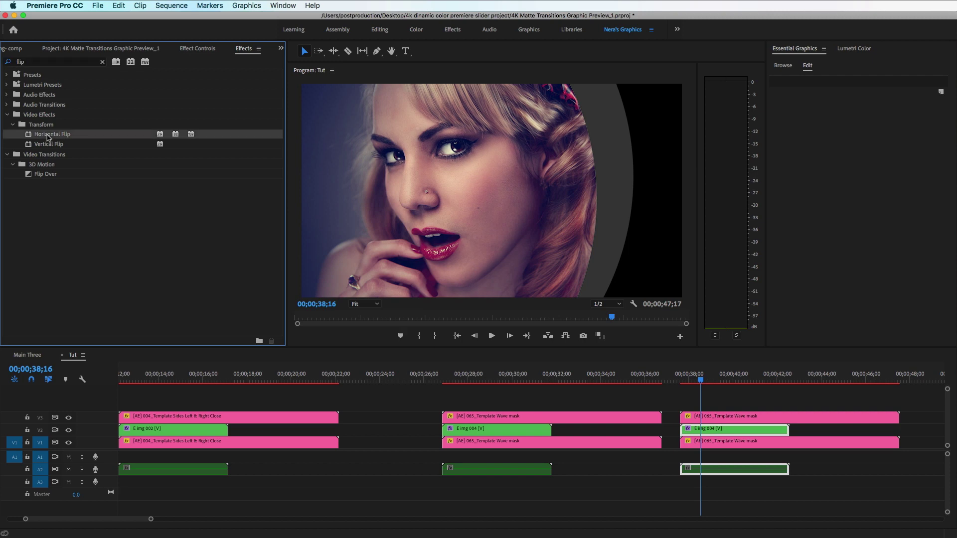
pyautogui.moveTo(27, 135); pyautogui.dragTo(717, 419)
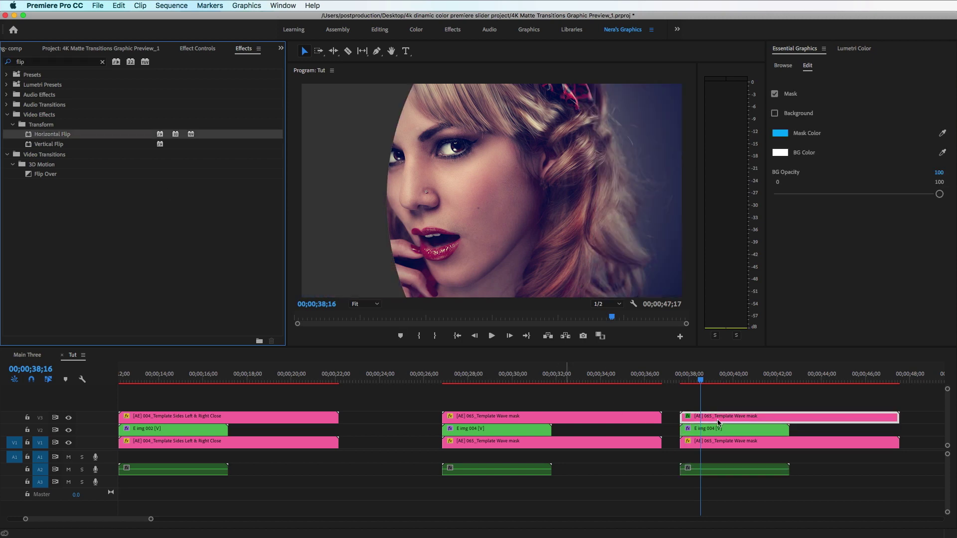
pyautogui.moveTo(45, 135); pyautogui.dragTo(687, 443)
pyautogui.moveTo(702, 381); pyautogui.dragTo(699, 383)
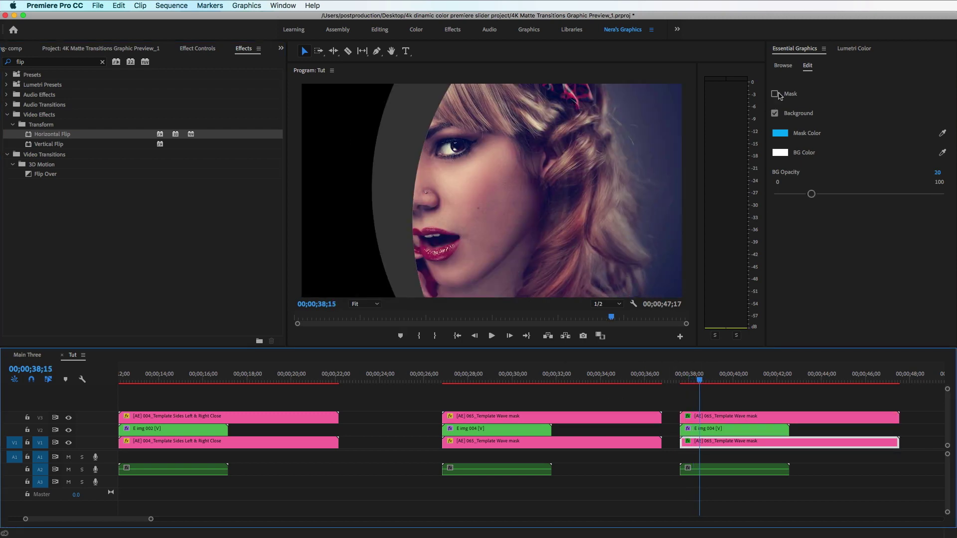
# Step: Return to the start of the timeline and look through the available template graphics in an enlarged view
pyautogui.click(783, 66)
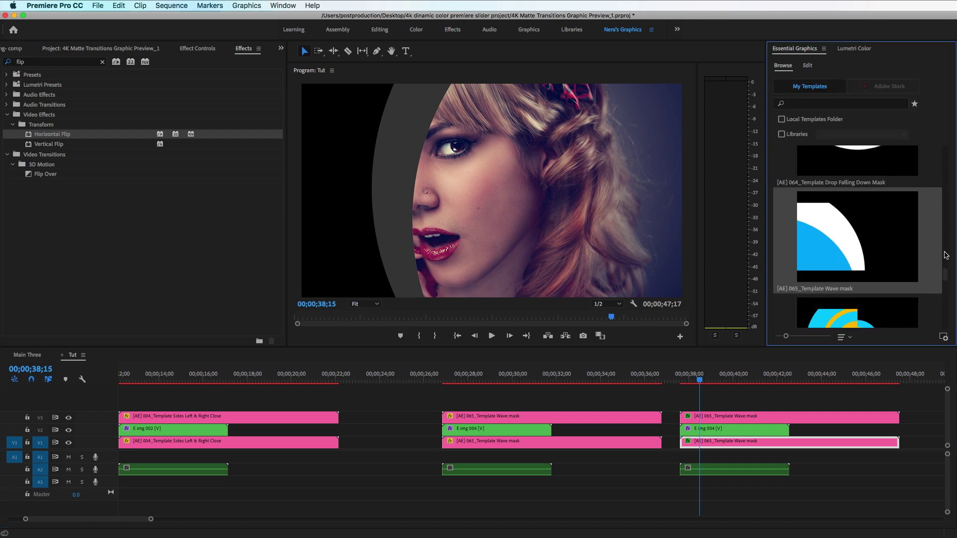
pyautogui.scroll(5, 946, 278)
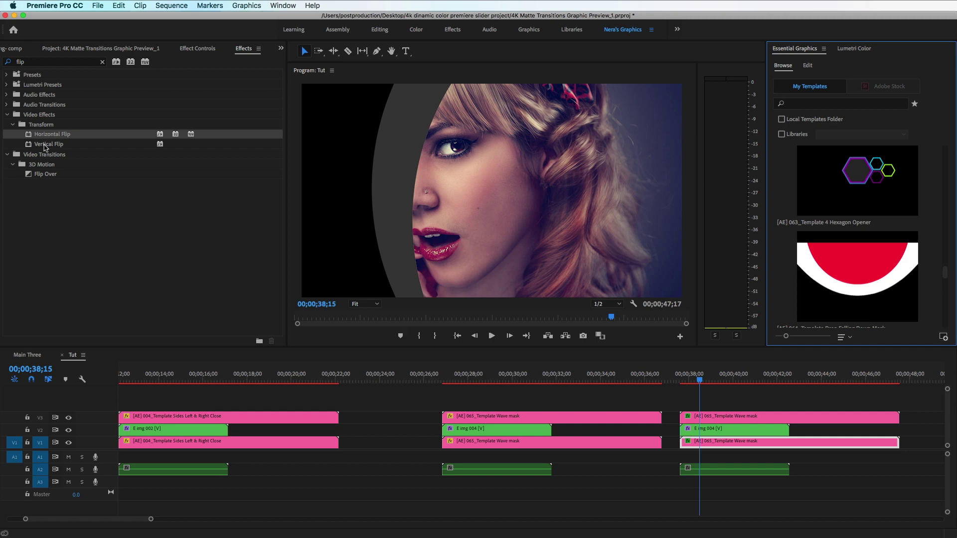
pyautogui.moveTo(122, 523); pyautogui.dragTo(106, 524)
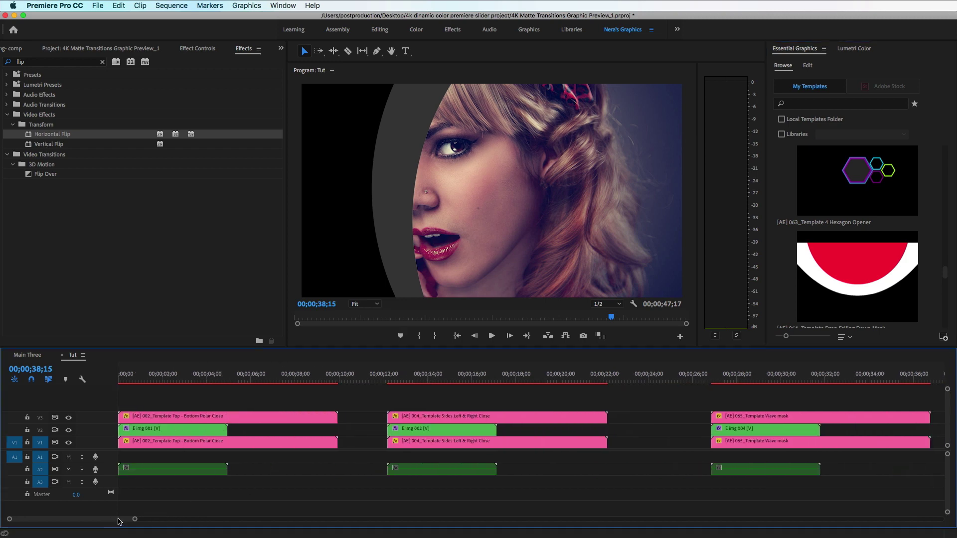
pyautogui.click(783, 68)
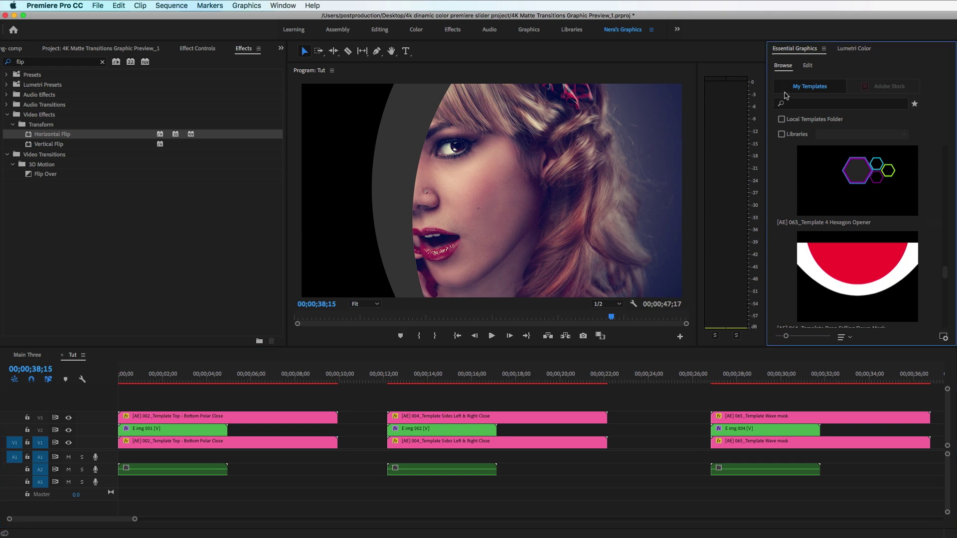
pyautogui.moveTo(790, 179)
pyautogui.press('`')
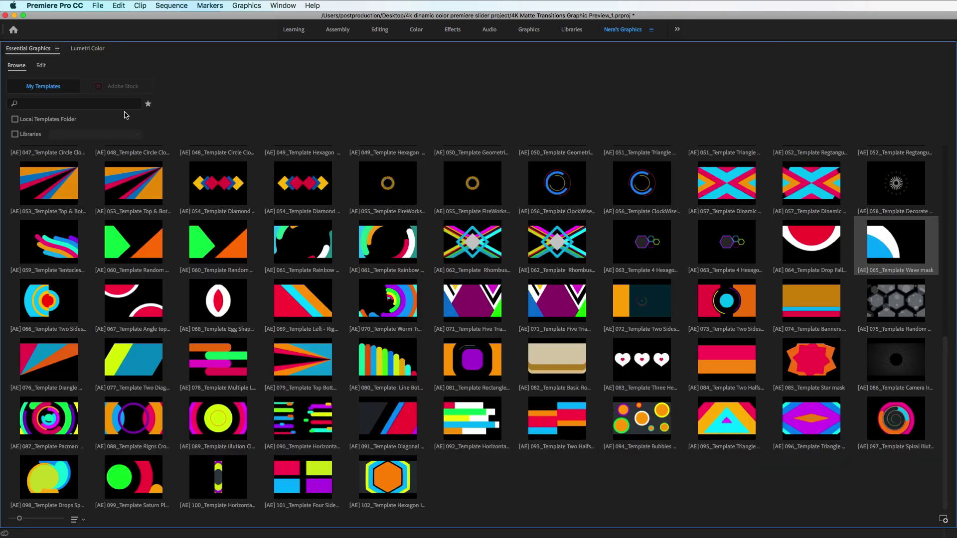
pyautogui.press('`')
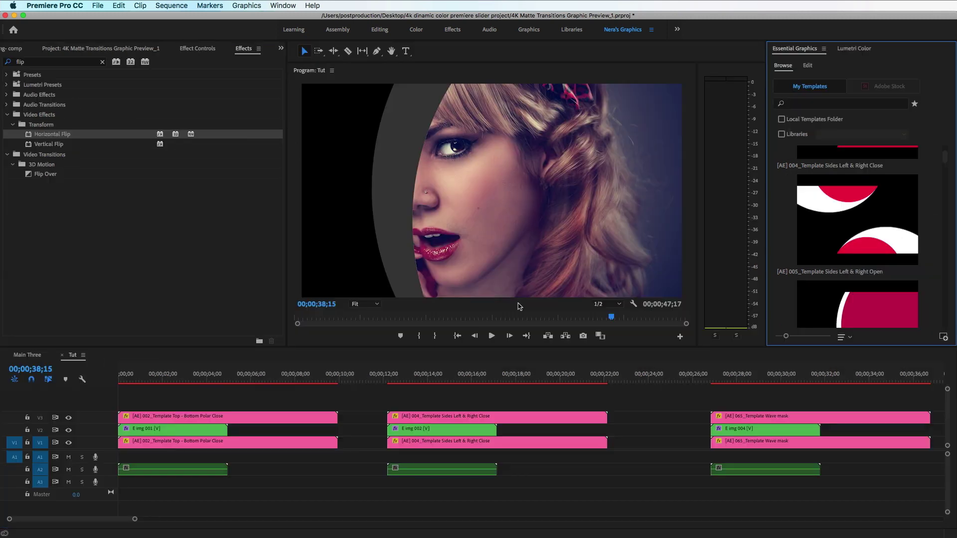
# Step: Nest the first group's template graphics and E img 001 into a sequence named "holder one"
pyautogui.moveTo(365, 449); pyautogui.dragTo(188, 421)
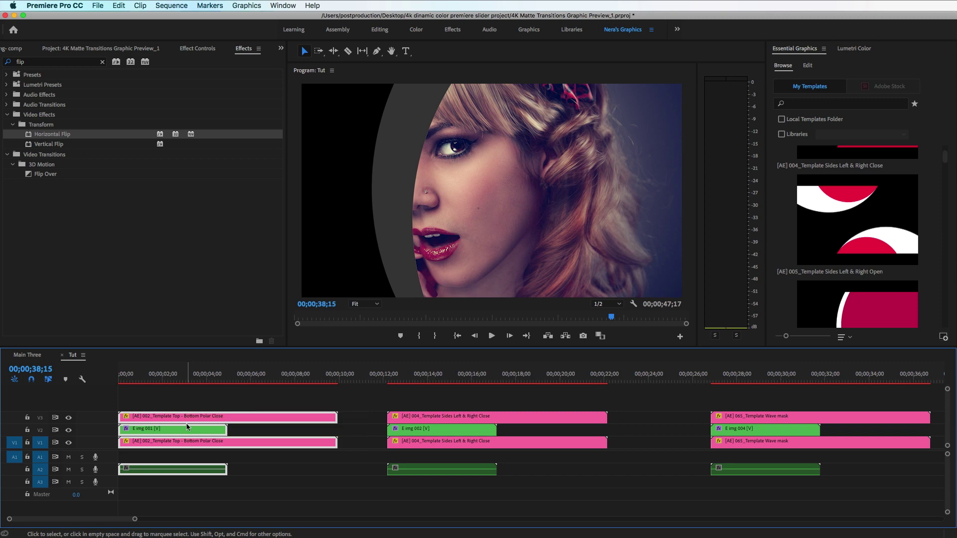
pyautogui.rightClick(189, 429)
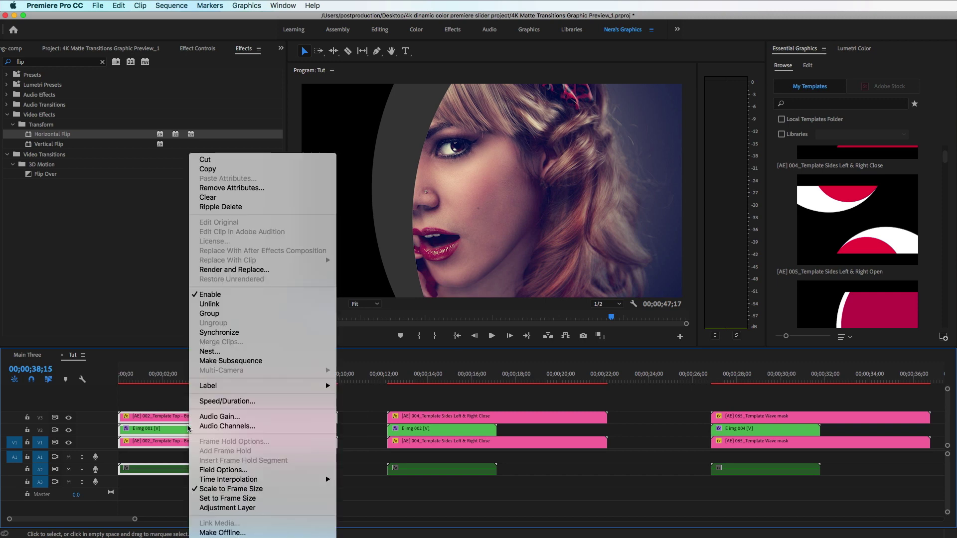
pyautogui.click(209, 351)
pyautogui.write('holder one')
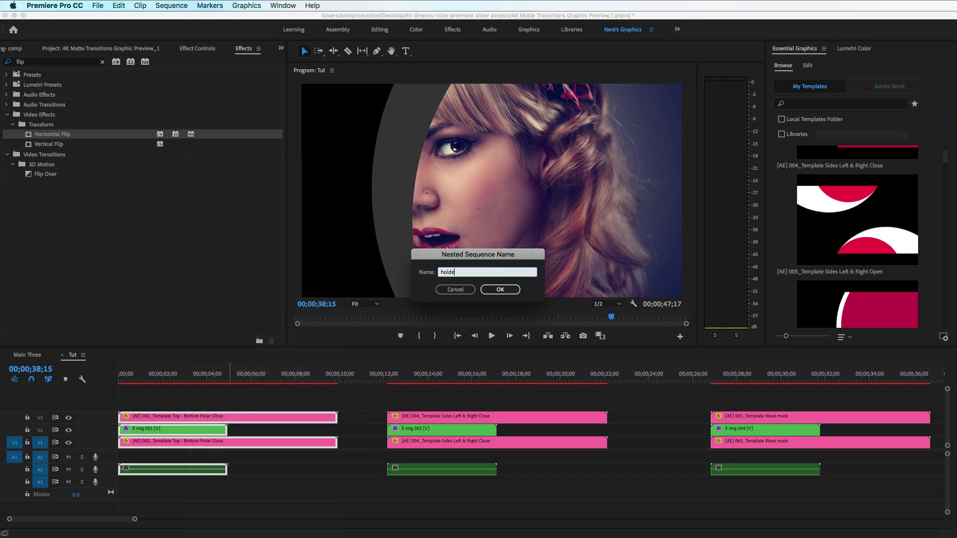
pyautogui.press('Return')
# Step: Nest the 004 Sides Left & Right Close clips and E img 002 into a sequence named "holder two"
pyautogui.moveTo(433, 406); pyautogui.dragTo(475, 477)
pyautogui.rightClick(474, 427)
pyautogui.click(503, 349)
pyautogui.write('holder two')
pyautogui.press('Return')
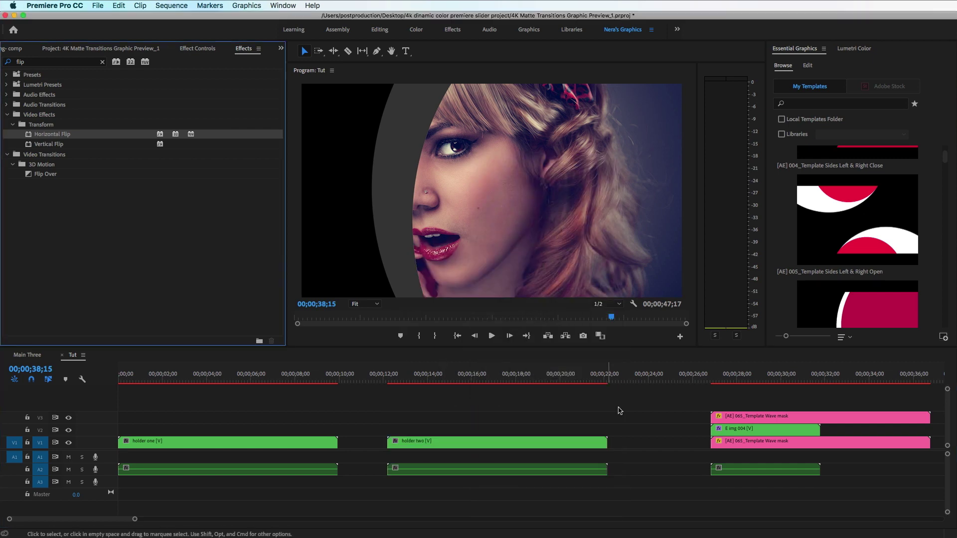
# Step: Nest the first 065 Wave mask group with its image into a sequence named "holder three"
pyautogui.moveTo(622, 410); pyautogui.dragTo(765, 456)
pyautogui.rightClick(773, 426)
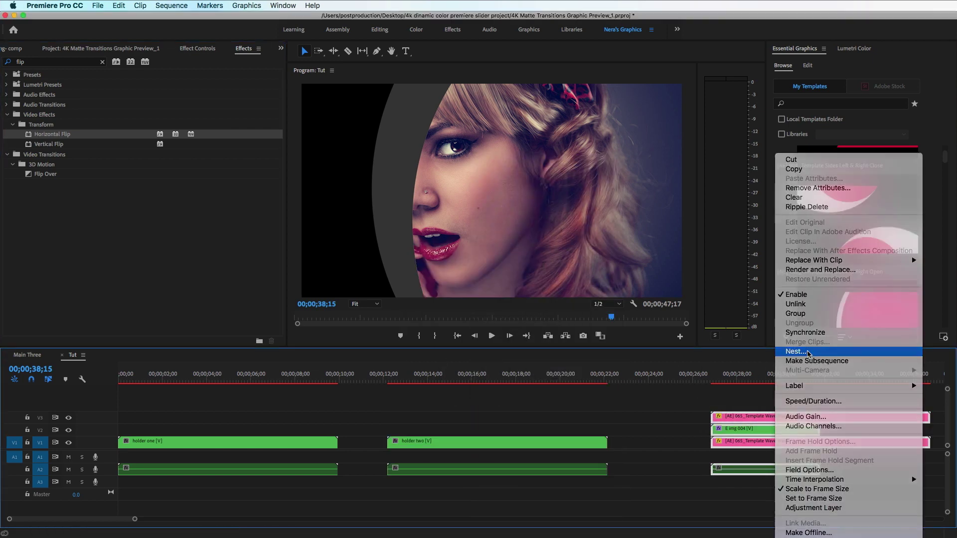
pyautogui.click(795, 351)
pyautogui.write('holser three')
pyautogui.press('Return')
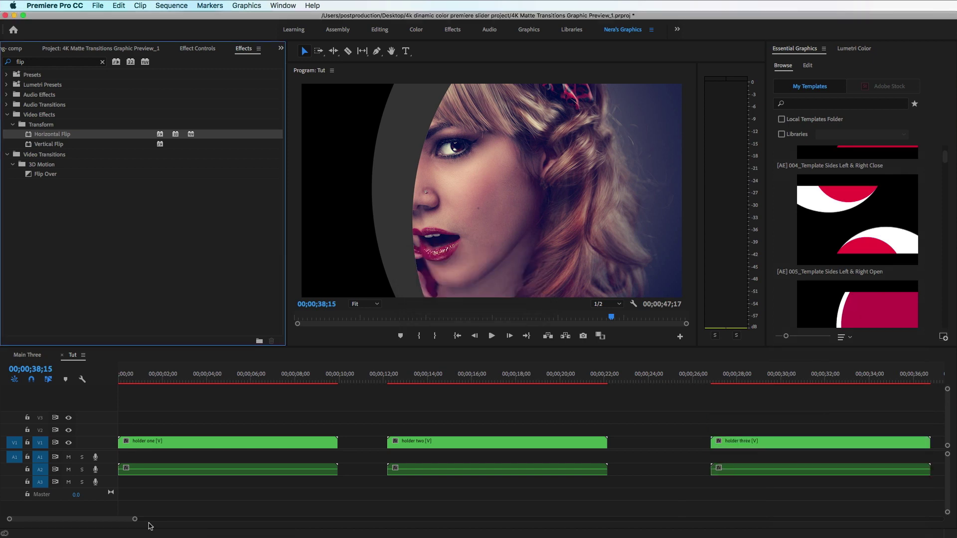
# Step: Nest the flipped 065 Wave mask group at about 38 seconds into a sequence named "holder four"
pyautogui.moveTo(118, 521); pyautogui.dragTo(157, 521)
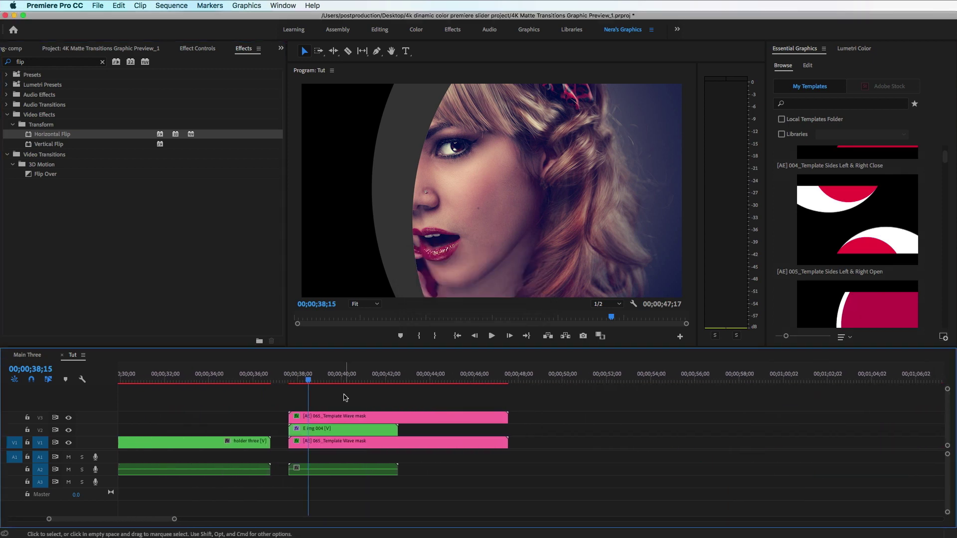
pyautogui.moveTo(346, 397); pyautogui.dragTo(362, 456)
pyautogui.rightClick(374, 437)
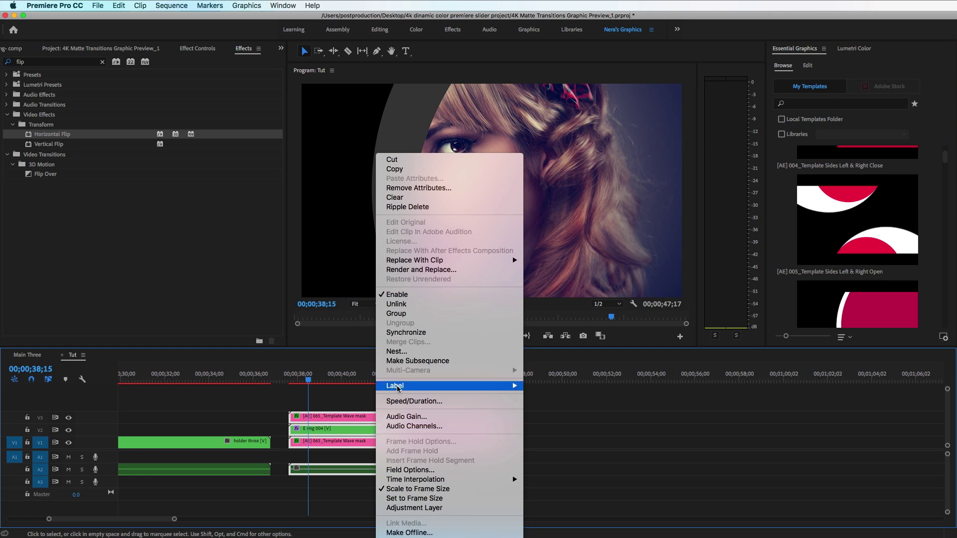
pyautogui.click(400, 353)
pyautogui.write('holder four')
pyautogui.press('Return')
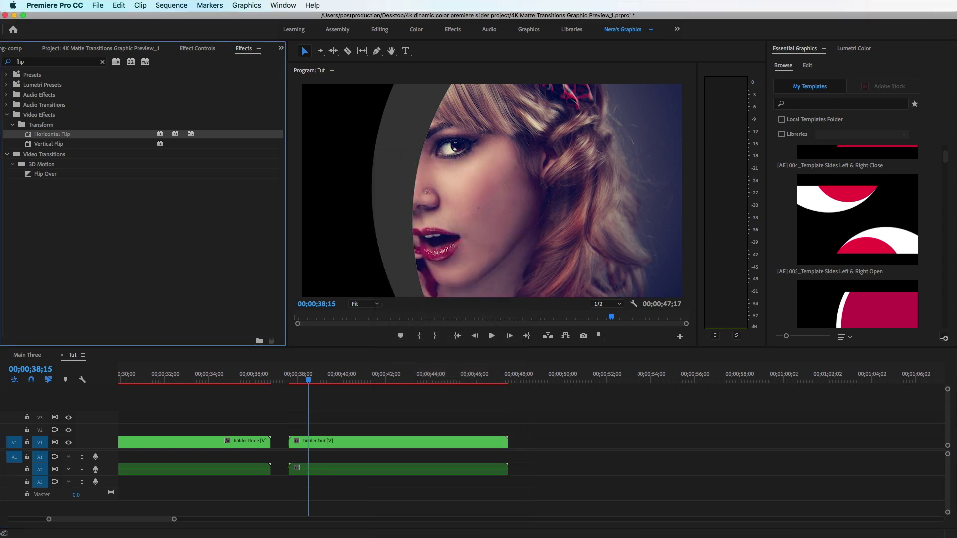
# Step: Stagger holders two, three and four on V2, V3 and V4, starting at about 3.5, 6.5 and 10 seconds, and preview the overlapping transitions
pyautogui.click(197, 504)
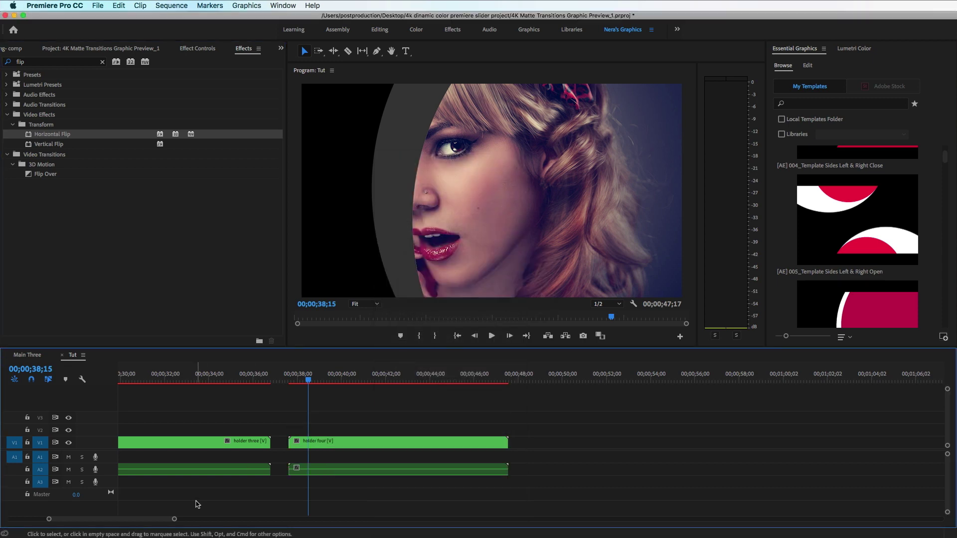
pyautogui.press('-')
pyautogui.press('-')
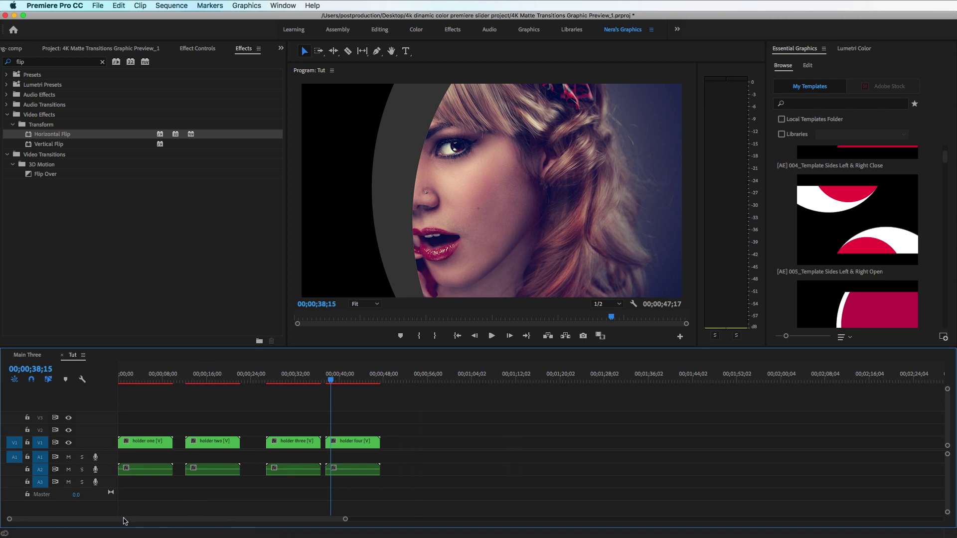
pyautogui.press('=')
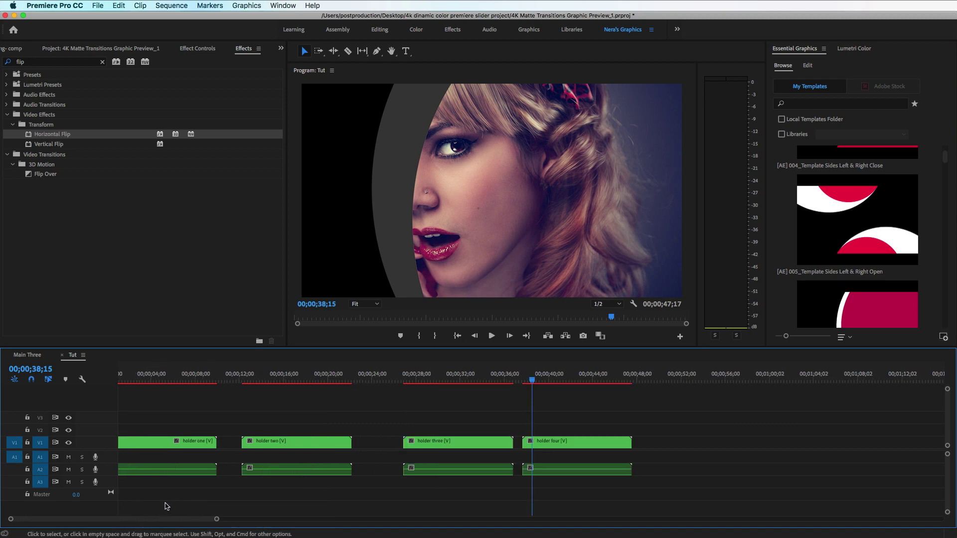
pyautogui.scroll(1, 147, 519)
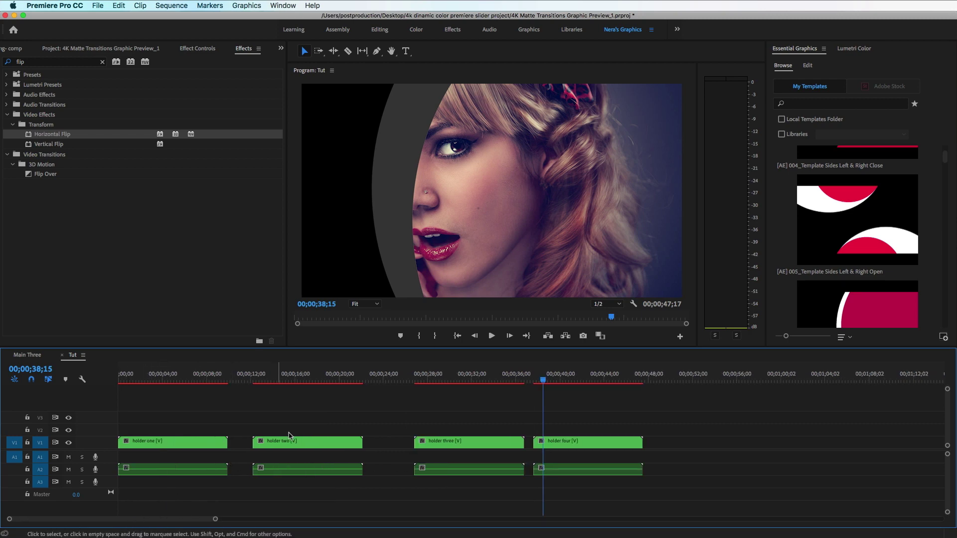
pyautogui.moveTo(302, 442); pyautogui.dragTo(218, 435)
pyautogui.moveTo(441, 442); pyautogui.dragTo(218, 427)
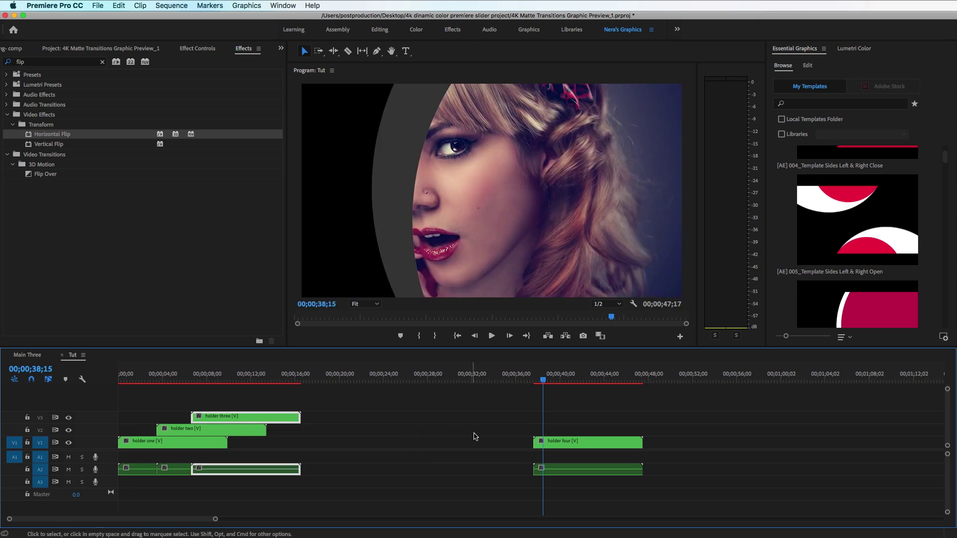
pyautogui.moveTo(542, 442); pyautogui.dragTo(258, 405)
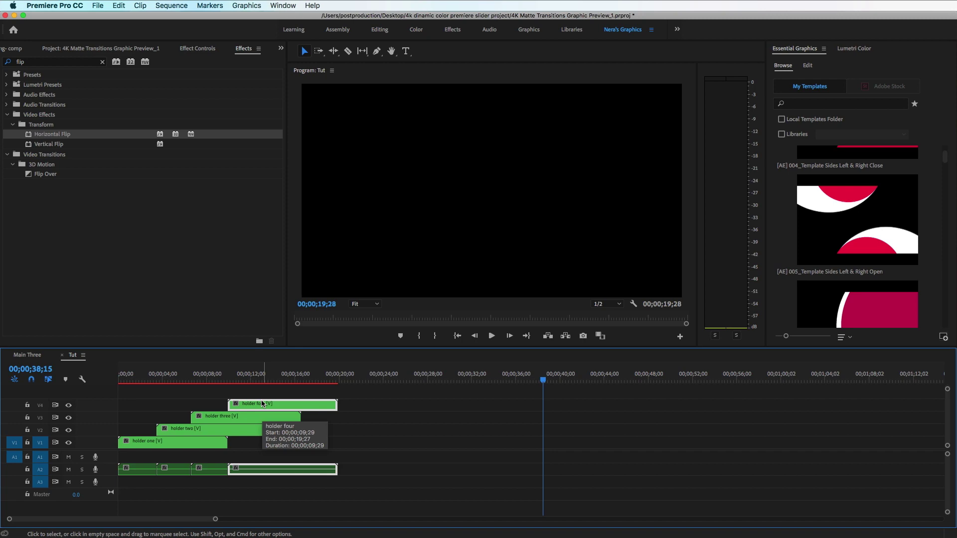
pyautogui.moveTo(150, 382); pyautogui.dragTo(227, 409)
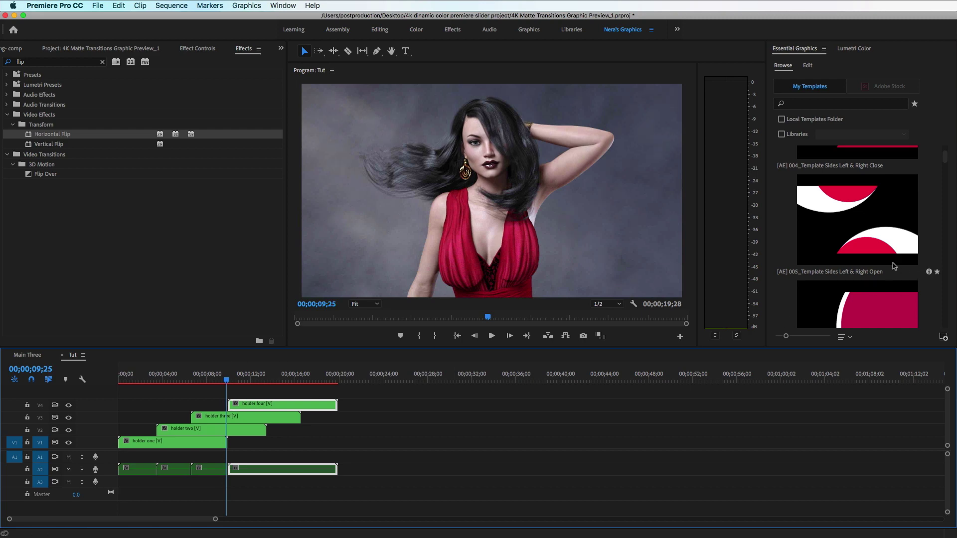
# Step: Look through the template graphics in an enlarged view and reduce their thumbnails to a compact list
pyautogui.click(784, 244)
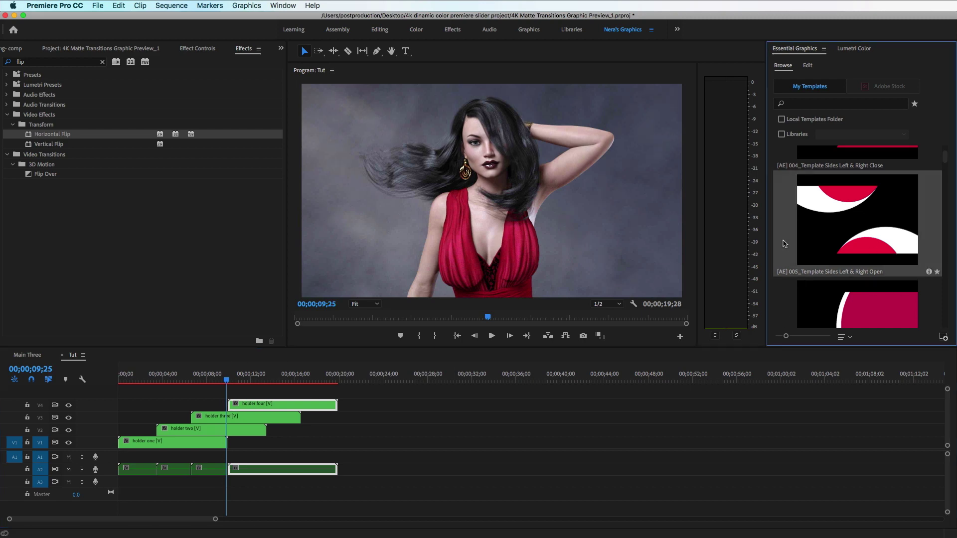
pyautogui.press('`')
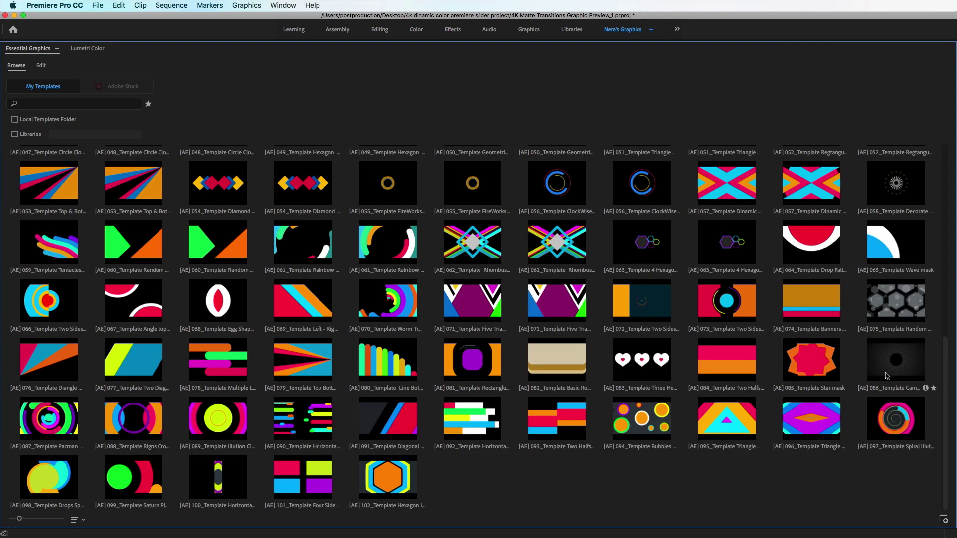
pyautogui.press('`')
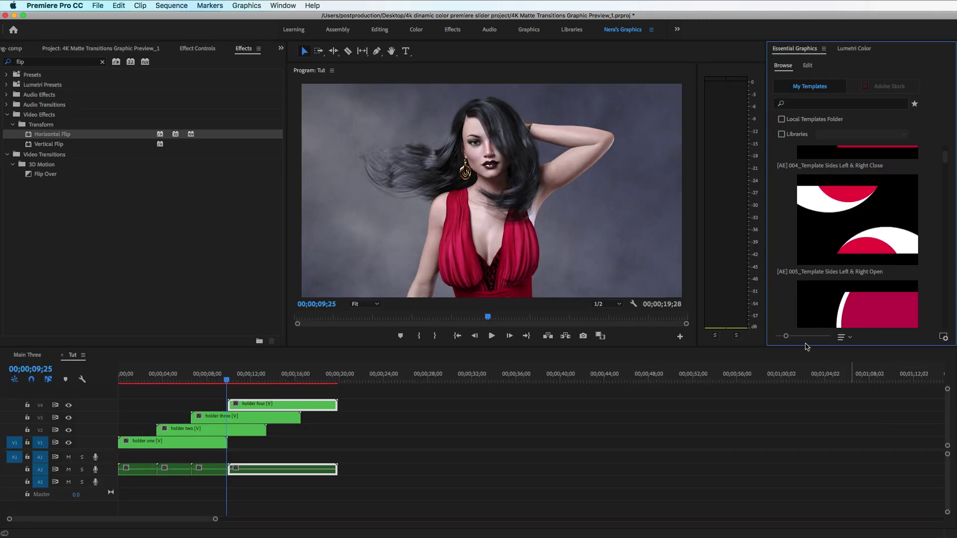
pyautogui.moveTo(786, 337); pyautogui.dragTo(758, 339)
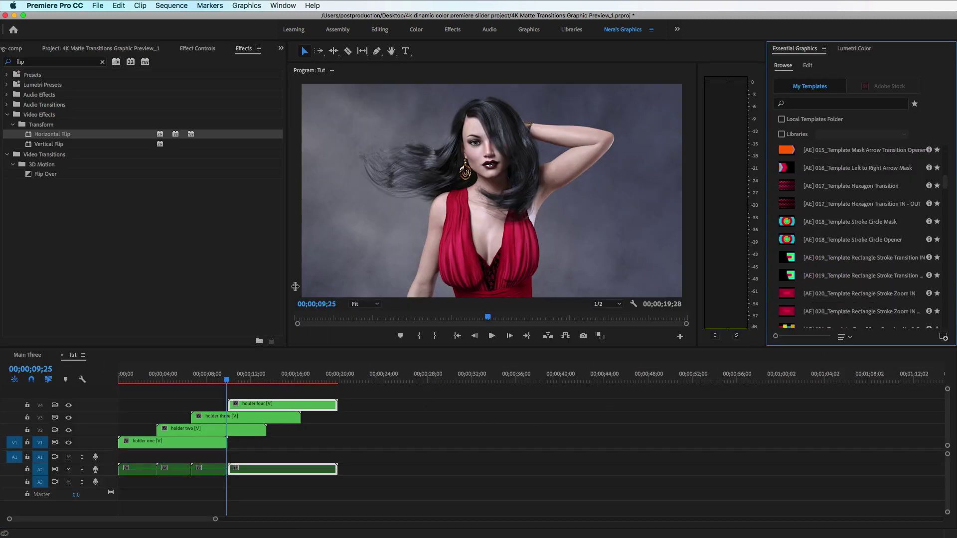
# Step: Place E img 011 from the img- comp bin on V1 at about 34 seconds, with E img 013 directly after it
pyautogui.click(67, 51)
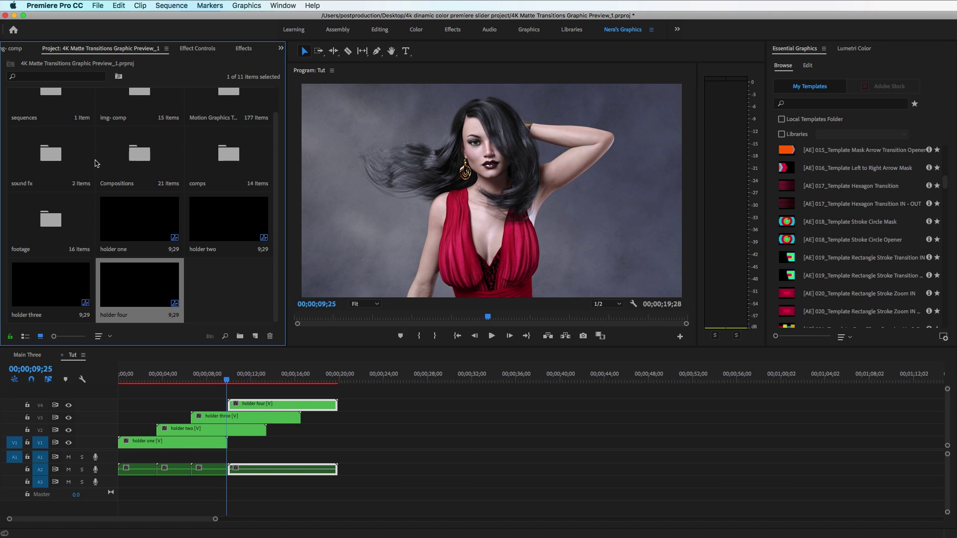
pyautogui.doubleClick(131, 110)
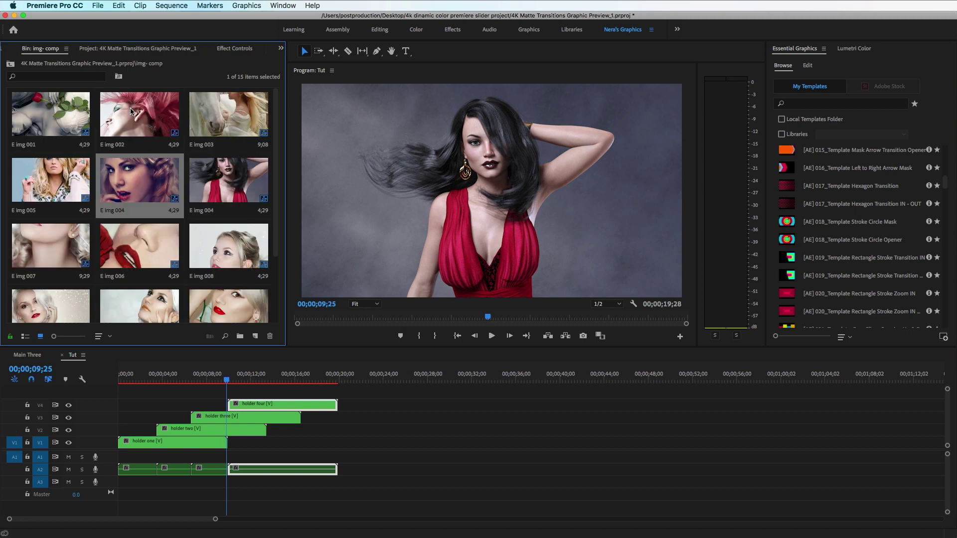
pyautogui.moveTo(215, 311); pyautogui.dragTo(498, 455)
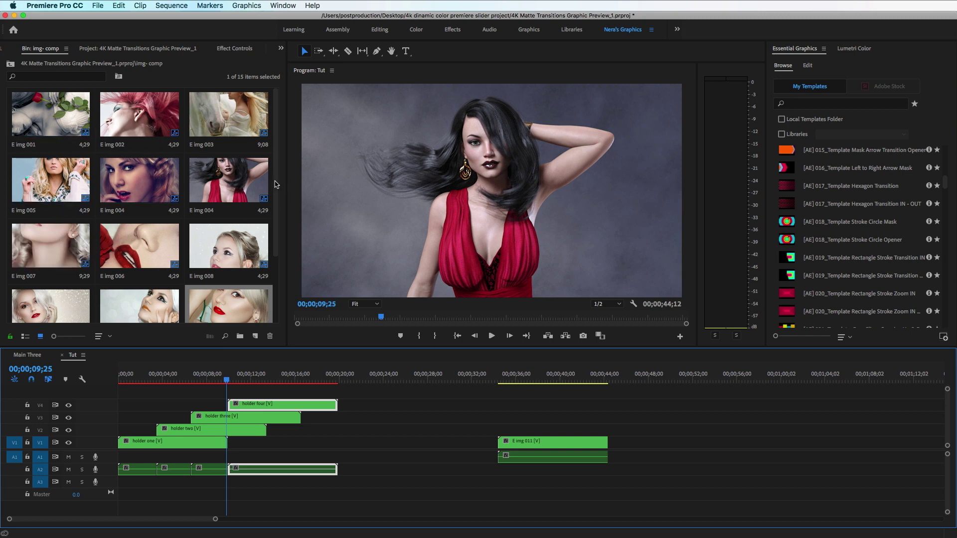
pyautogui.scroll(-3, 277, 185)
pyautogui.click(142, 293)
pyautogui.moveTo(142, 292); pyautogui.dragTo(630, 442)
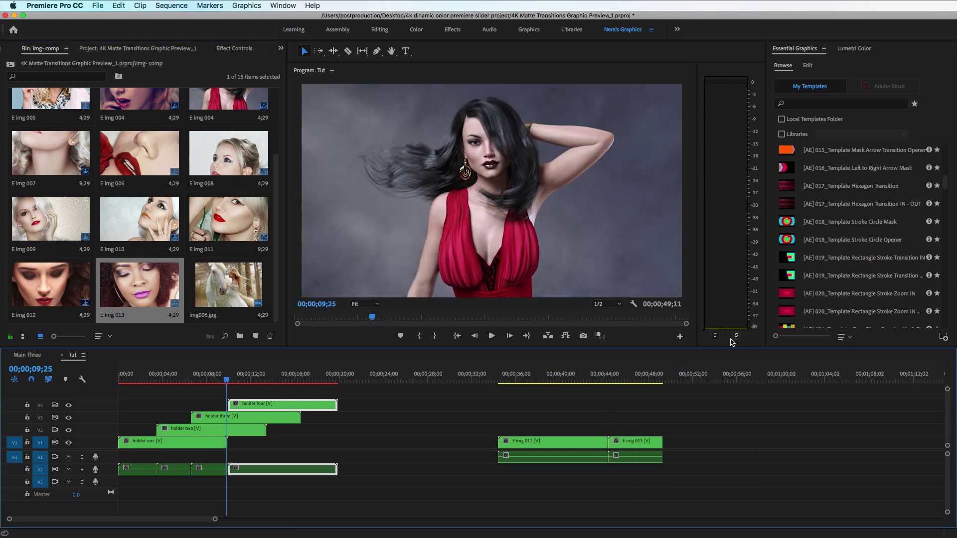
# Step: Add the 086 Camera Iris Sutter Opener template on V2 over the cut between the two images and scale it to frame size
pyautogui.moveTo(943, 186); pyautogui.dragTo(935, 302)
pyautogui.moveTo(803, 299); pyautogui.dragTo(598, 437)
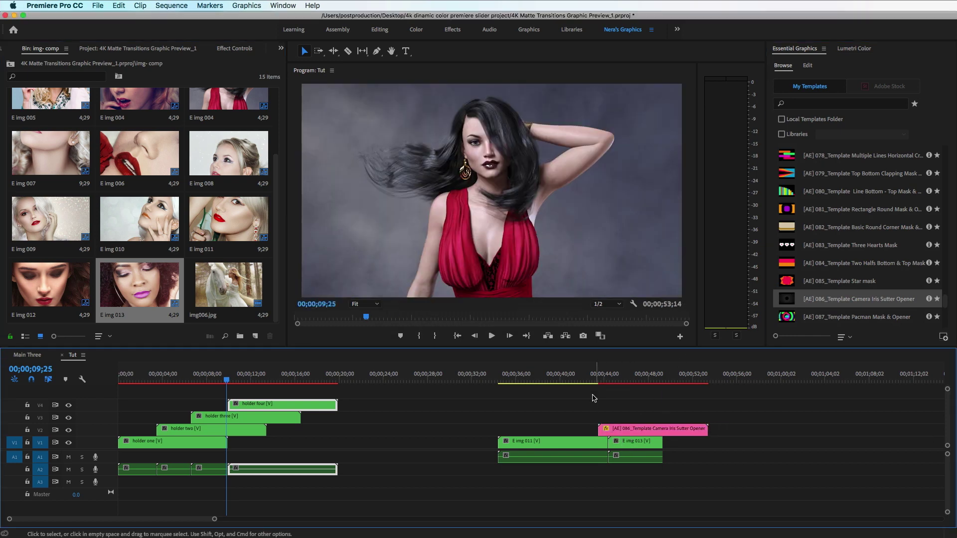
pyautogui.click(629, 430)
pyautogui.rightClick(633, 429)
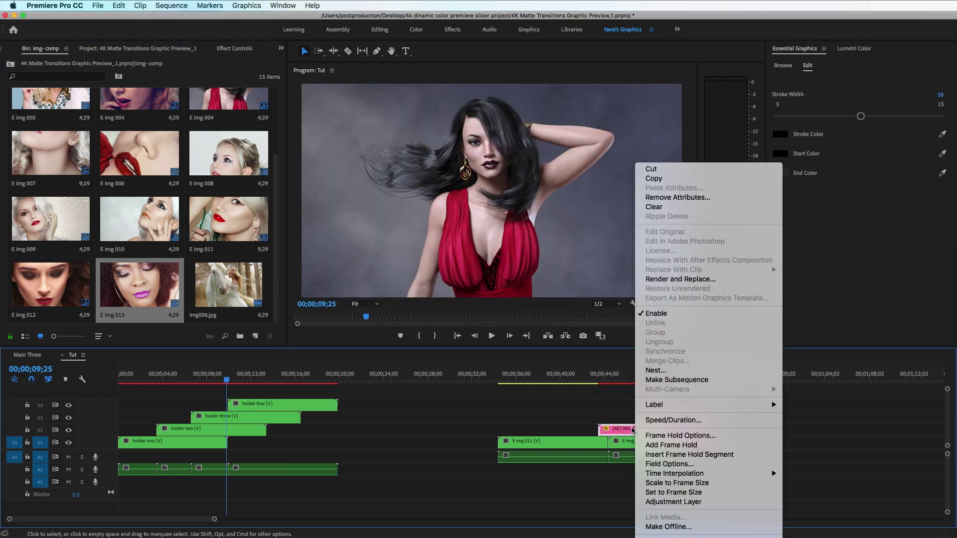
pyautogui.click(690, 483)
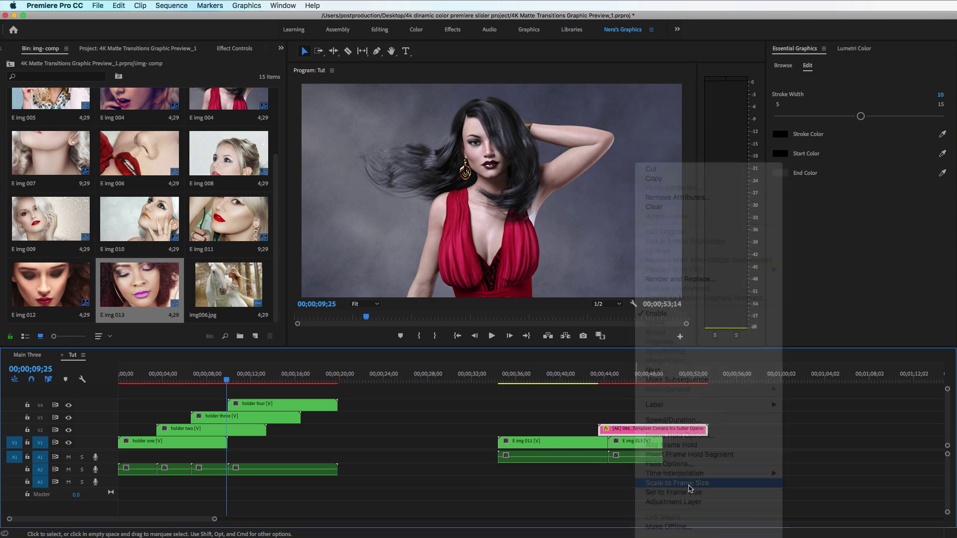
# Step: Find the closed-iris frame at about 44 seconds, line it up with the cut between E img 011 and E img 013, and preview the transition
pyautogui.moveTo(596, 375); pyautogui.dragTo(605, 374)
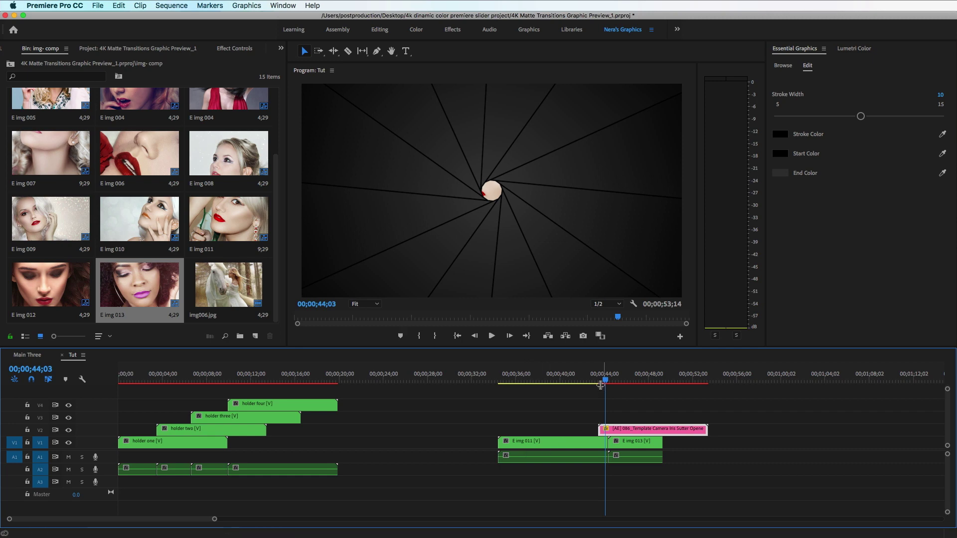
pyautogui.moveTo(604, 381); pyautogui.dragTo(607, 382)
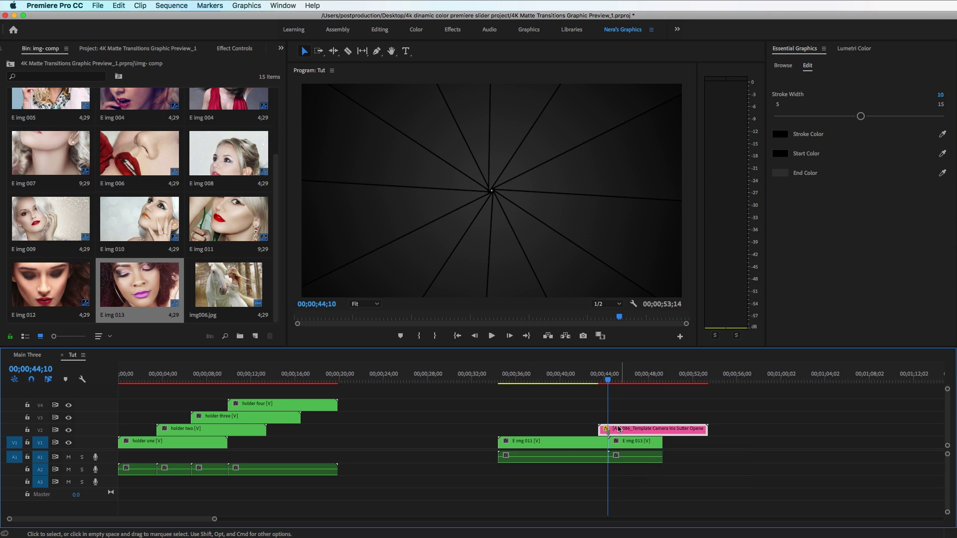
pyautogui.moveTo(616, 429); pyautogui.dragTo(616, 431)
pyautogui.click(598, 382)
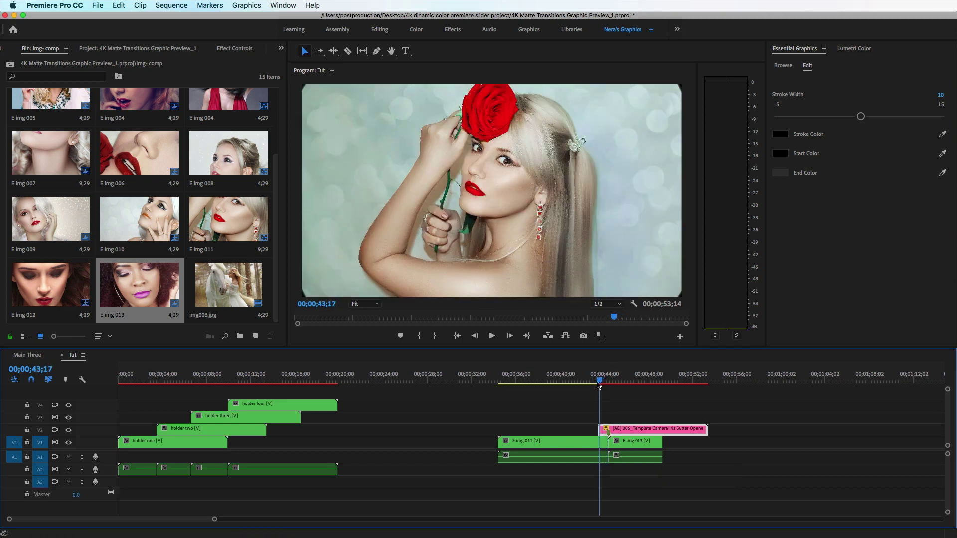
pyautogui.moveTo(597, 384); pyautogui.dragTo(564, 388)
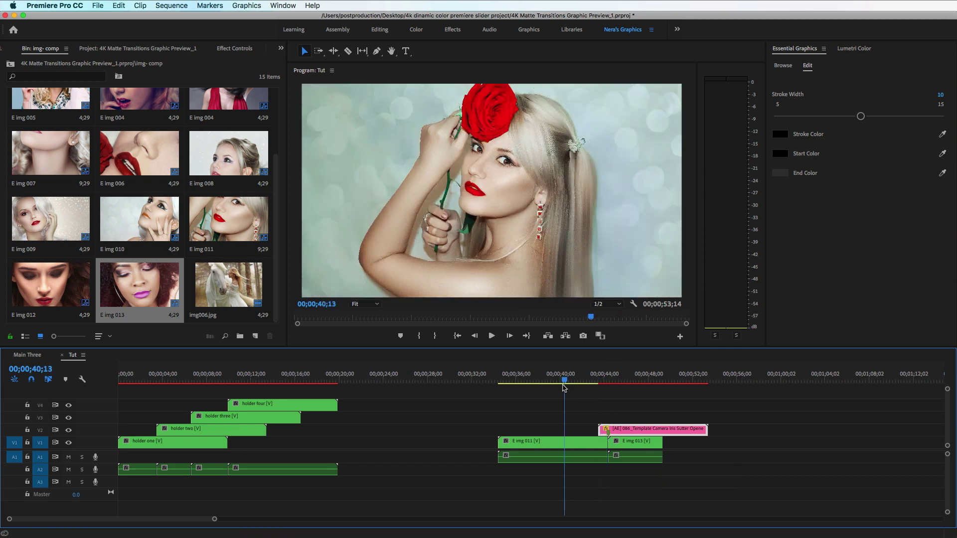
pyautogui.press('space')
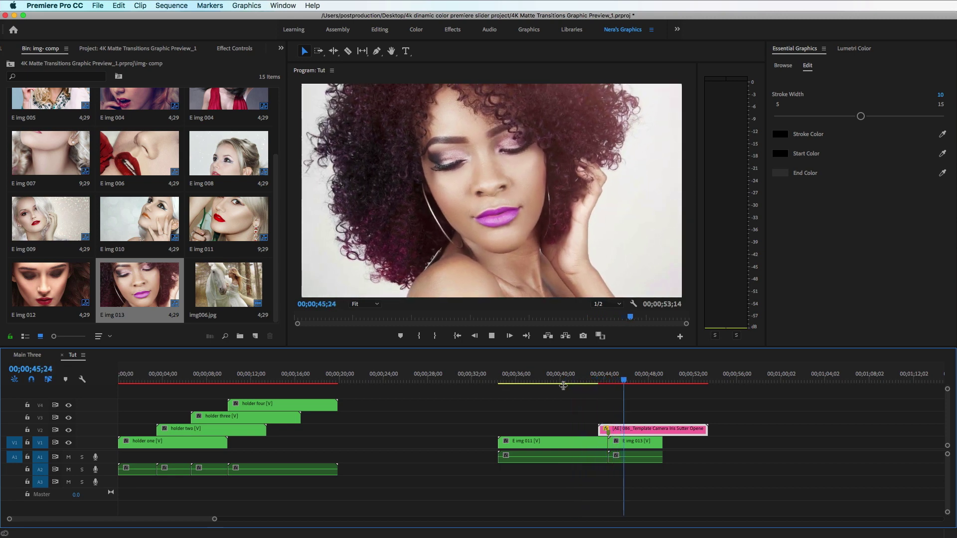
pyautogui.press('space')
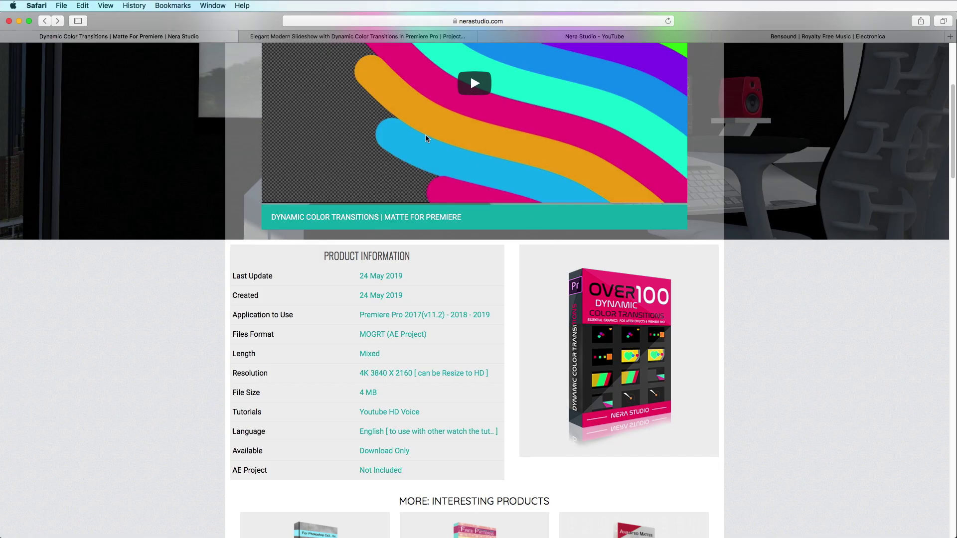
# Step: Switch to Safari, look through the Dynamic Color Transitions product page on nerastudio.com, and open the site's Projects section
pyautogui.scroll(-10, 394, 287)
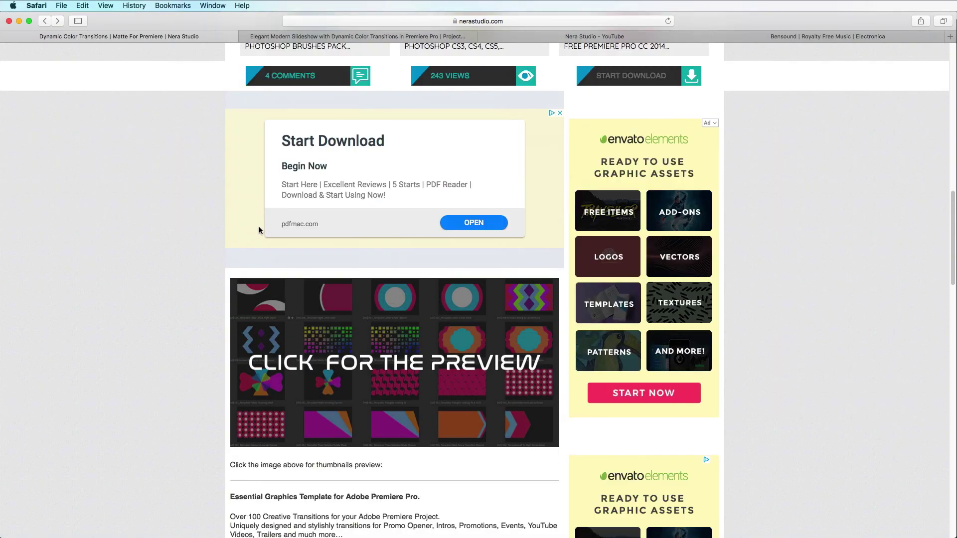
pyautogui.scroll(-15, 260, 224)
pyautogui.scroll(10, 263, 218)
pyautogui.scroll(20, 263, 219)
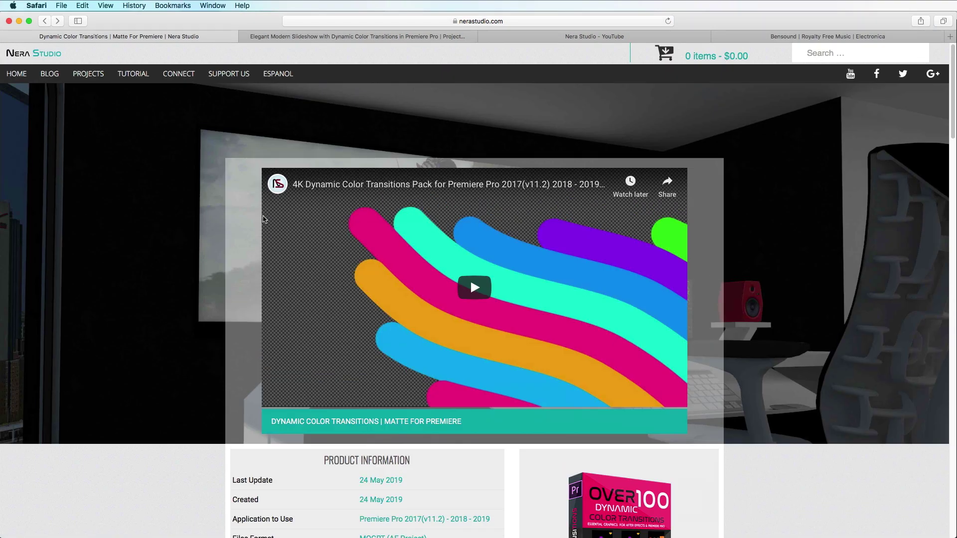
pyautogui.click(85, 75)
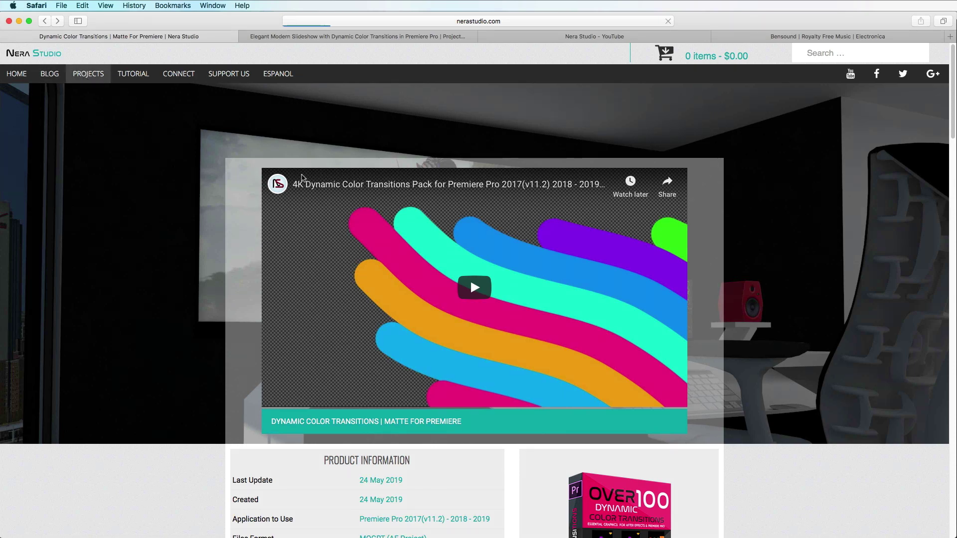